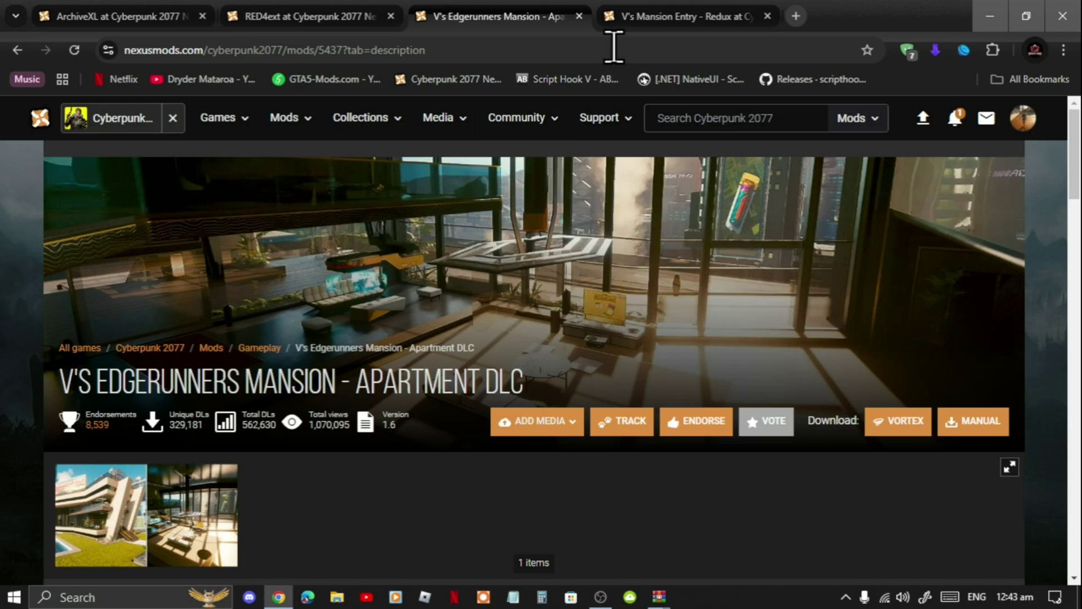
- Switch to the browser tab with the V's Mansion Entry - Redux mod page (version 1.0)
click(653, 7)
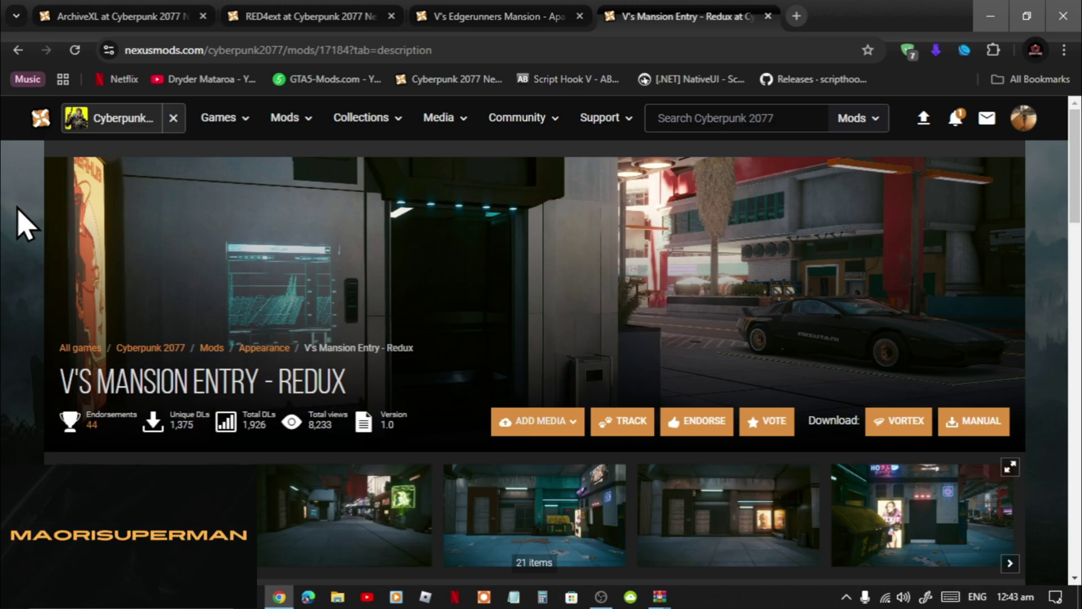
- Manually download the 9KB Vs Mansion Entry - Redux zip with the free slow option, dismissing Save As
scroll(10, 305, down, 2)
scroll(17, 318, down, 5)
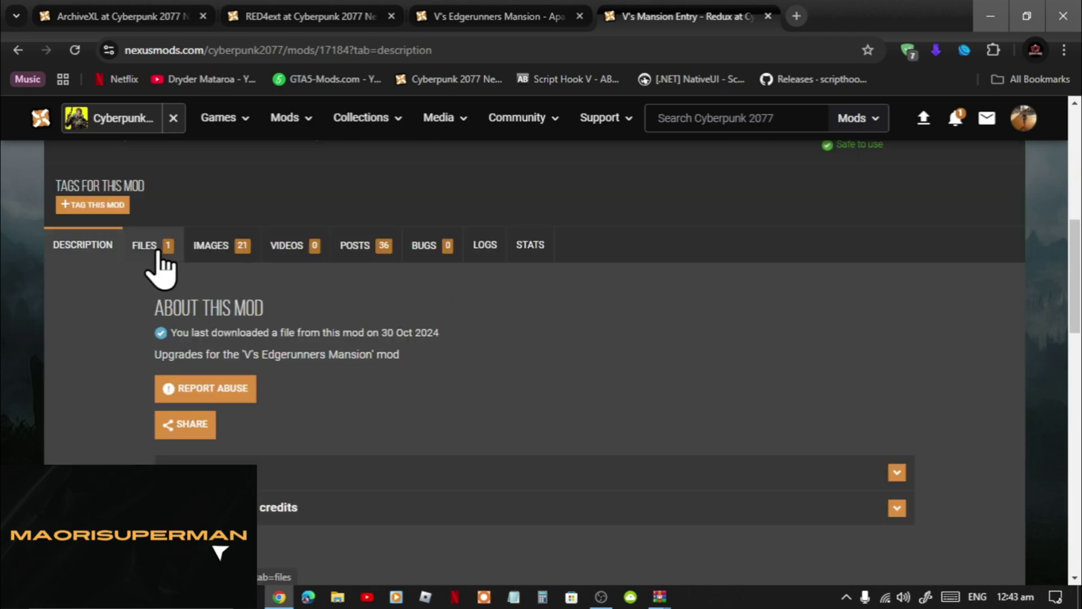
click(158, 252)
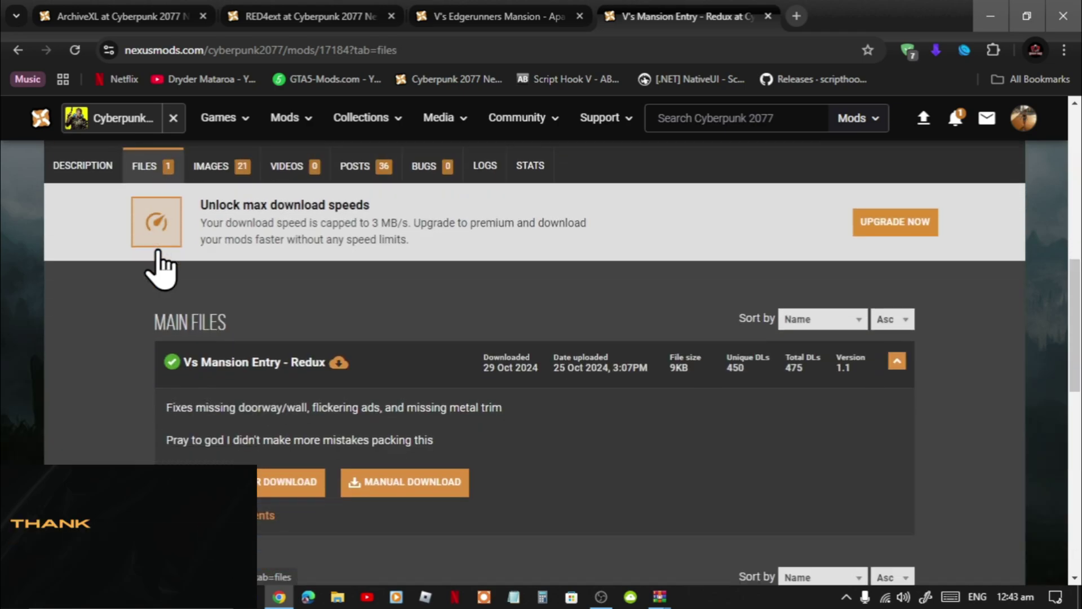
scroll(159, 268, down, 2)
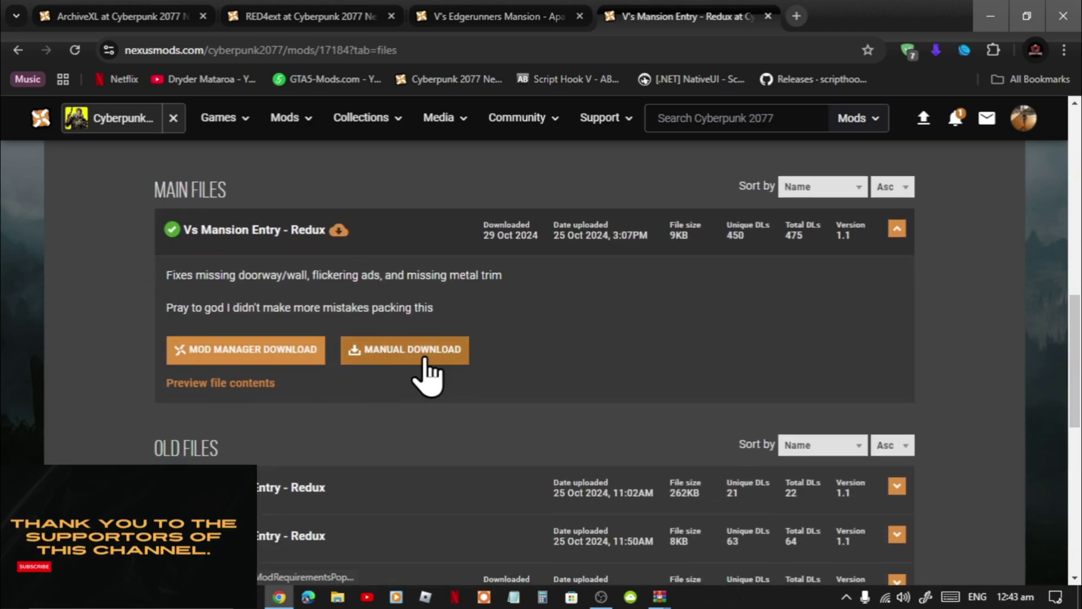
click(429, 361)
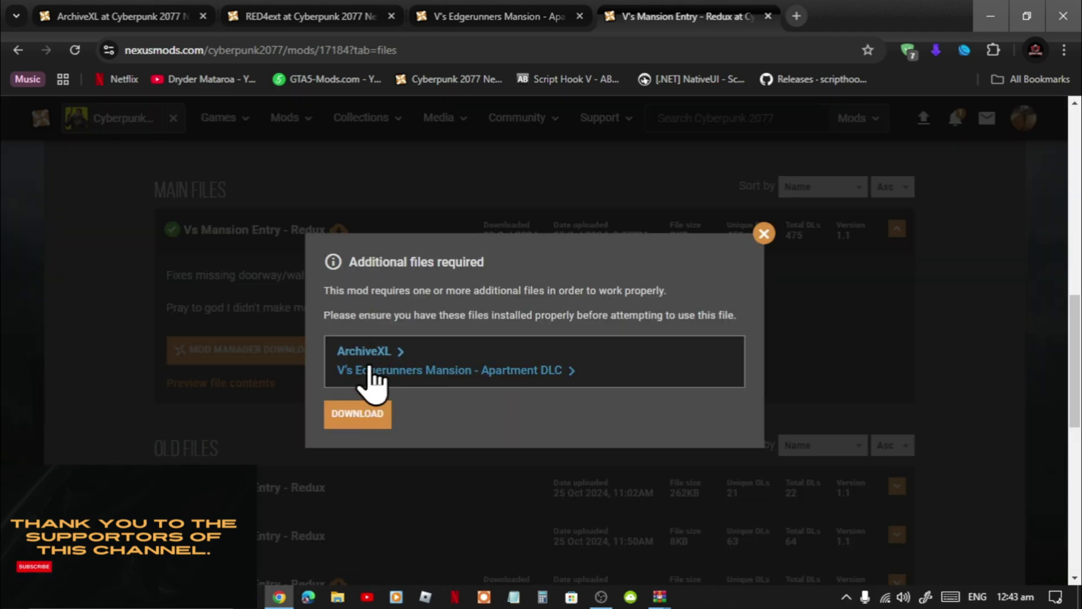
click(366, 429)
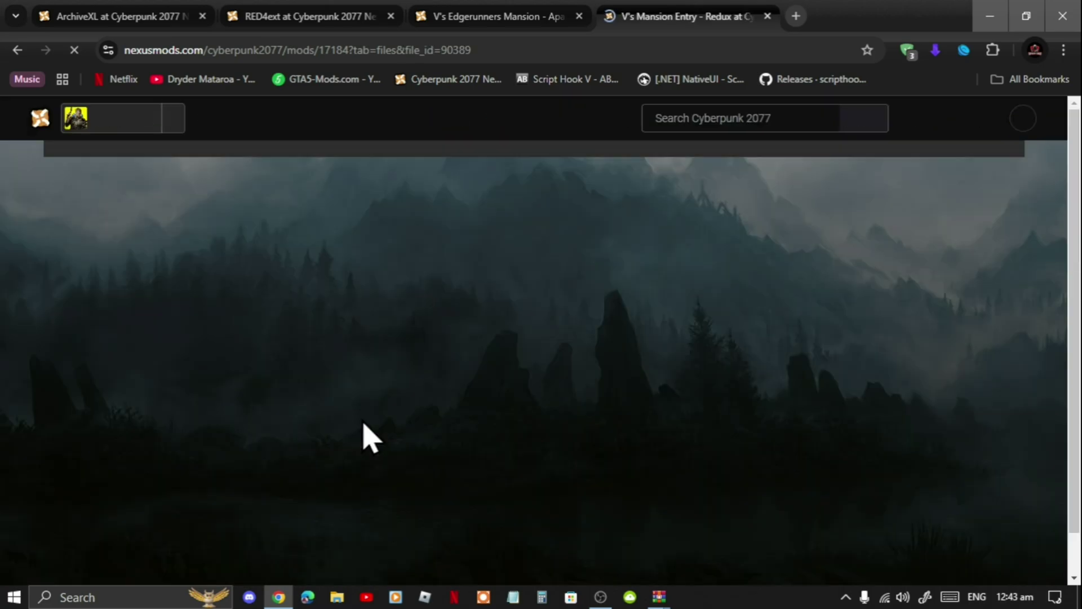
scroll(507, 451, down, 1)
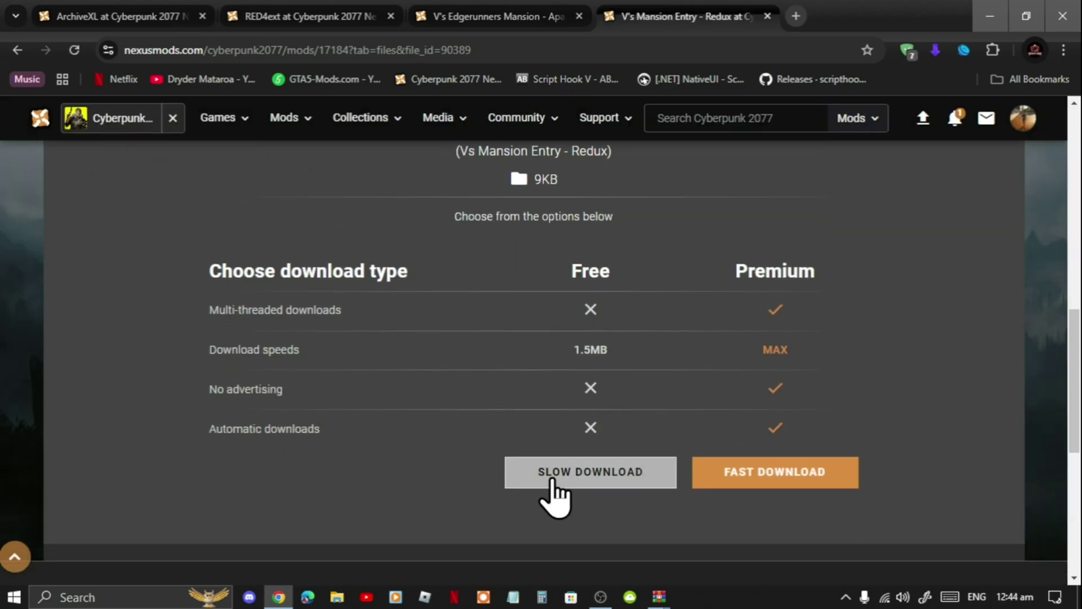
click(609, 481)
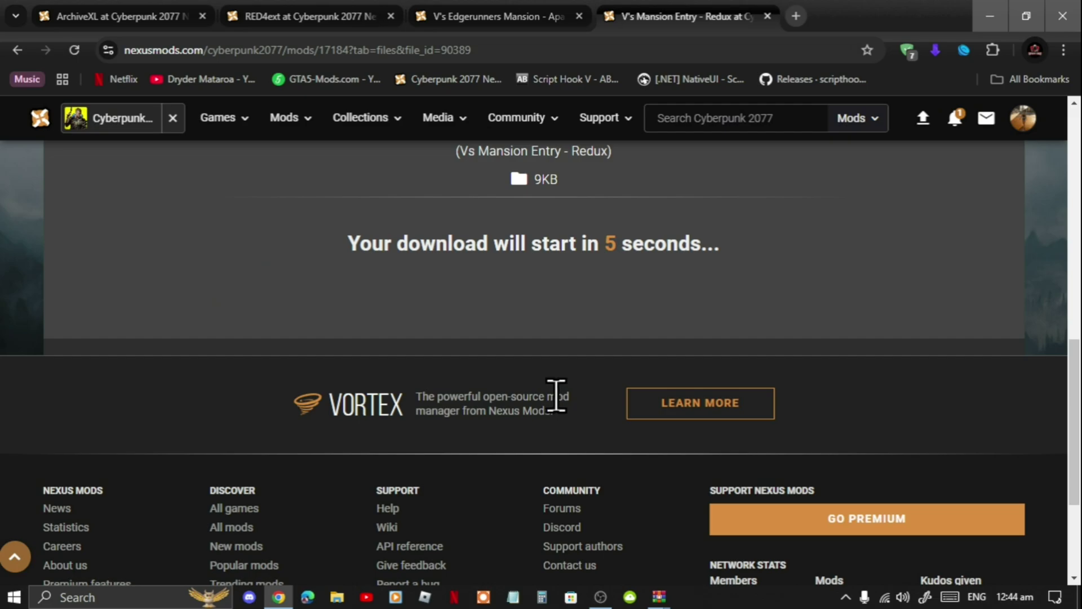
scroll(538, 388, up, 2)
scroll(535, 376, up, 1)
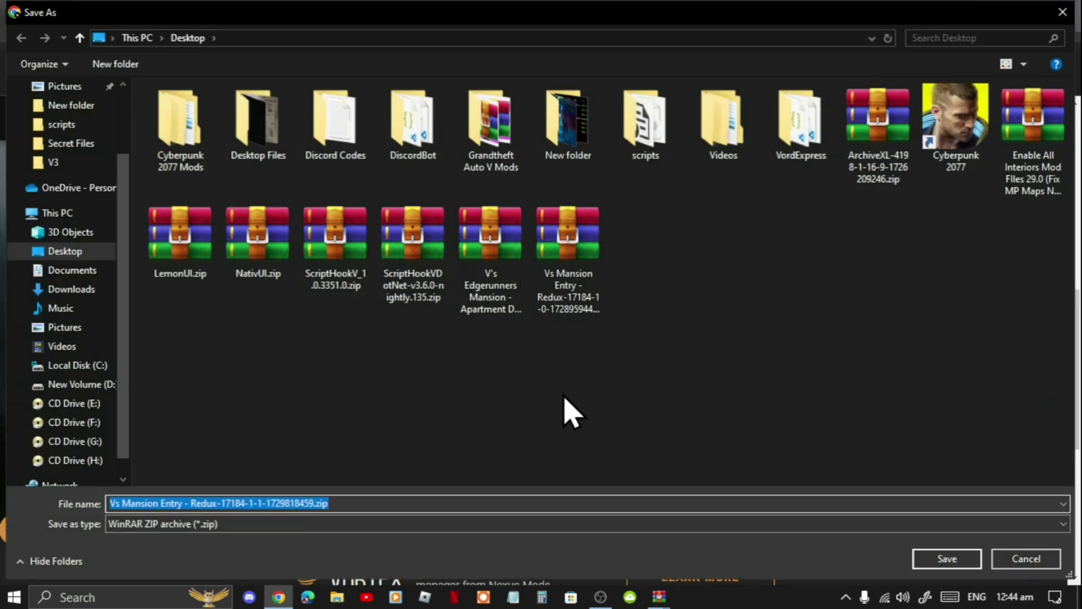
click(1063, 12)
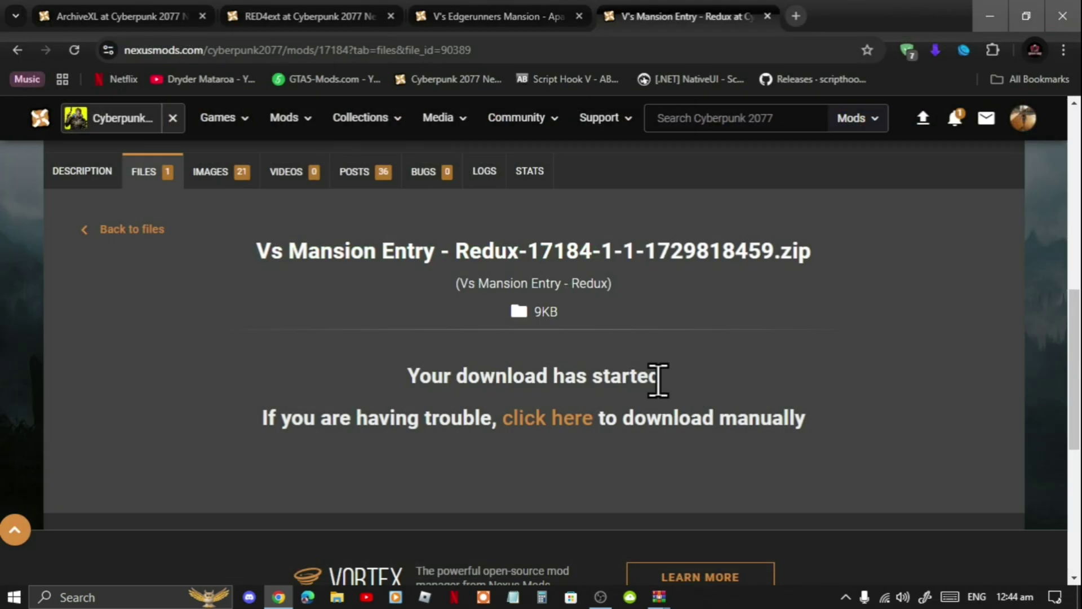
- Request the free slow download of V's Edgerunners Mansion - Apartment DLC 1.6 (326KB)
click(484, 17)
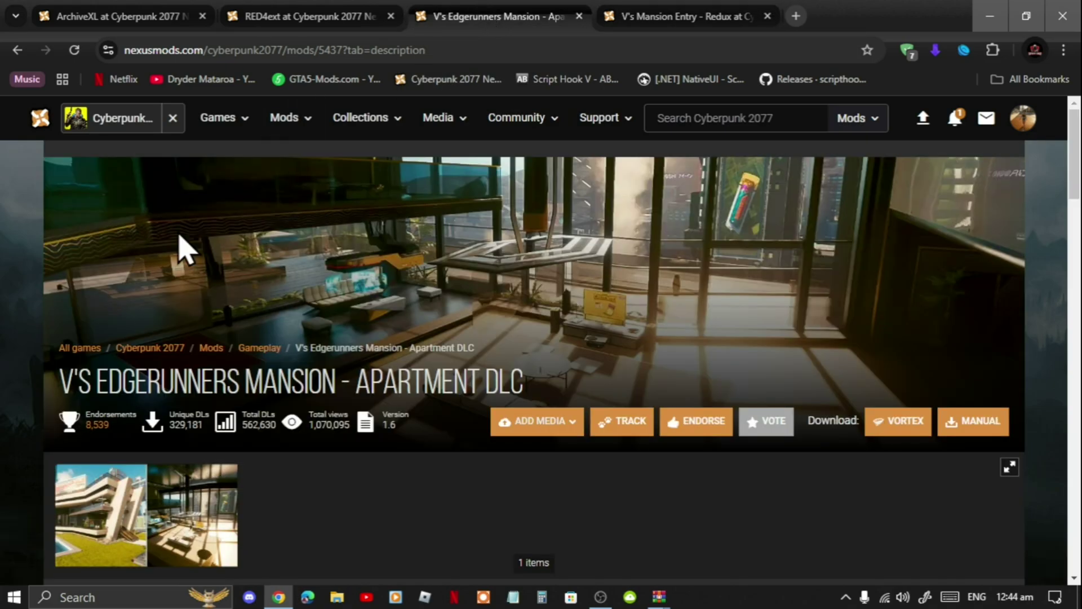
scroll(48, 351, down, 5)
scroll(48, 351, down, 3)
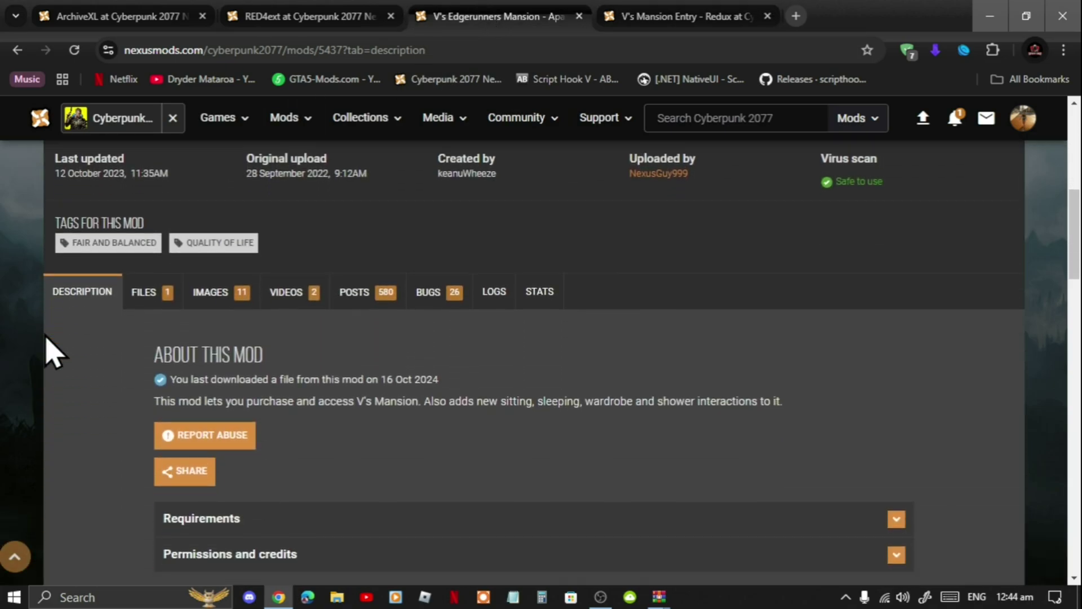
click(145, 262)
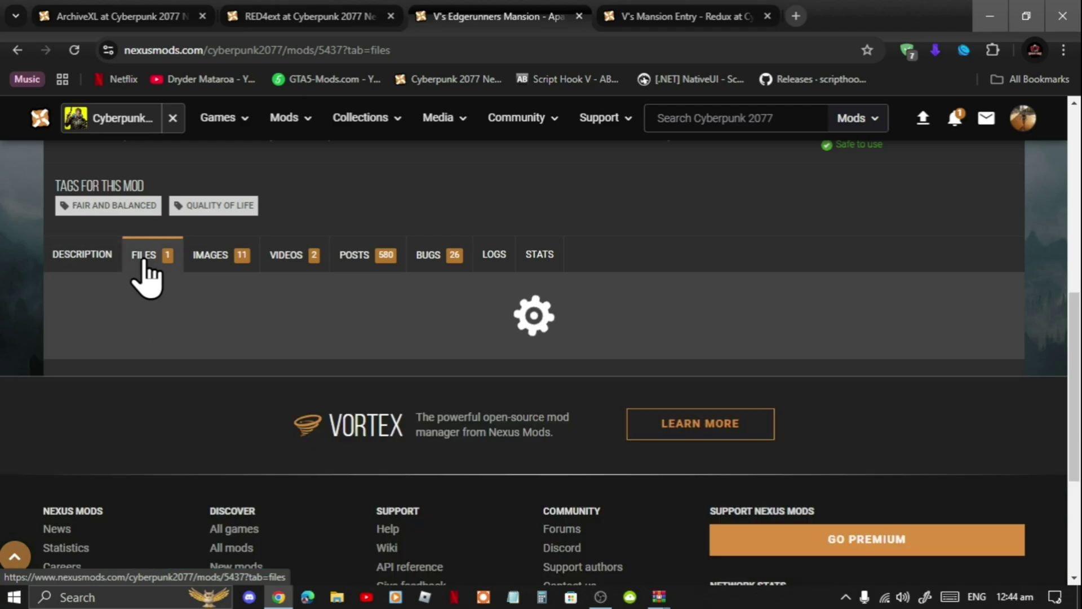
scroll(375, 339, down, 3)
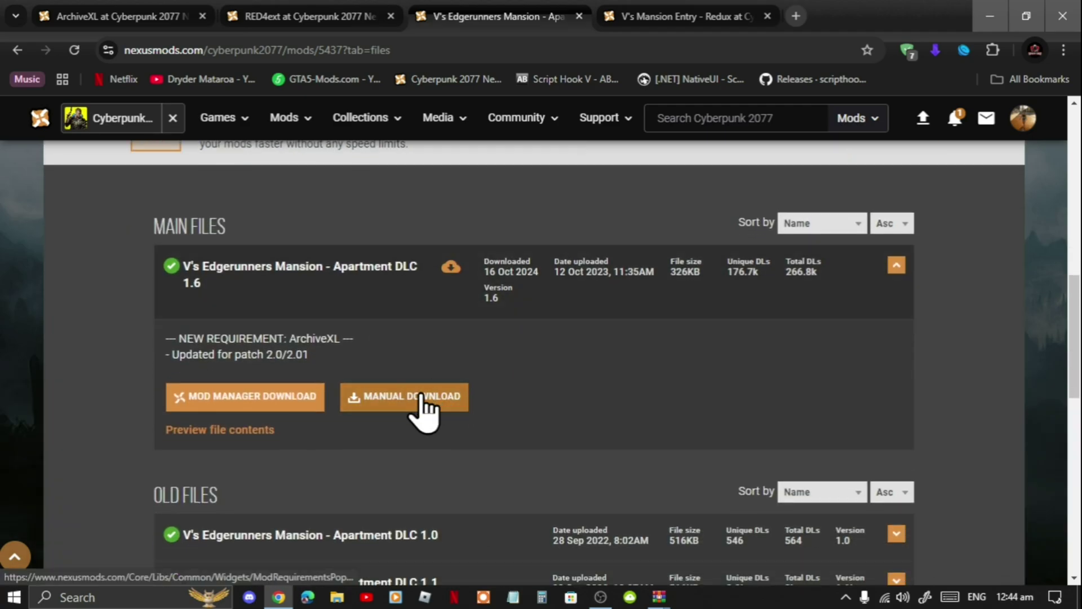
click(425, 409)
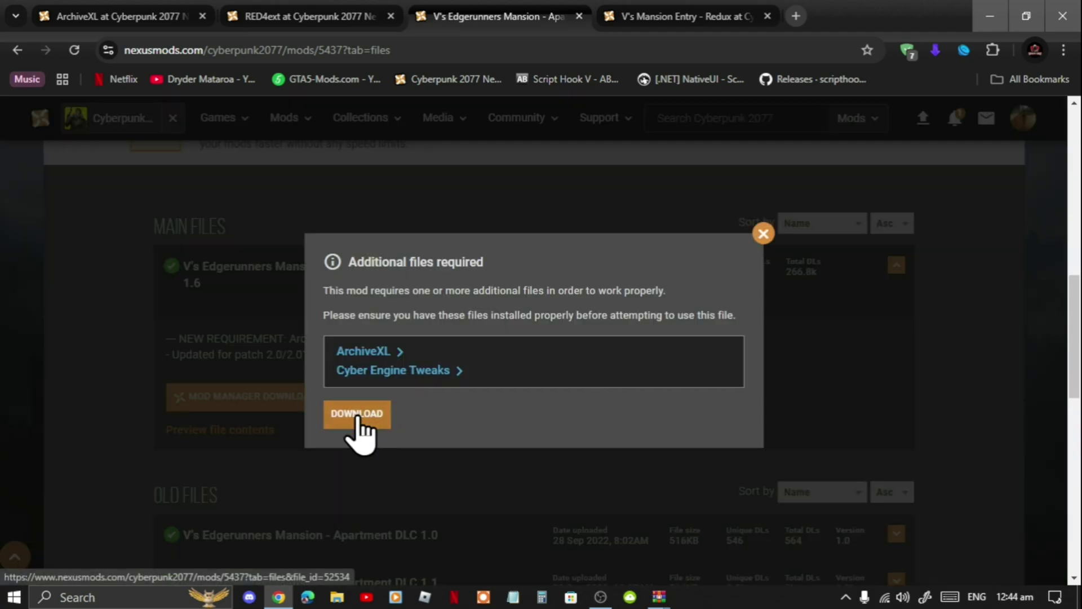
click(357, 420)
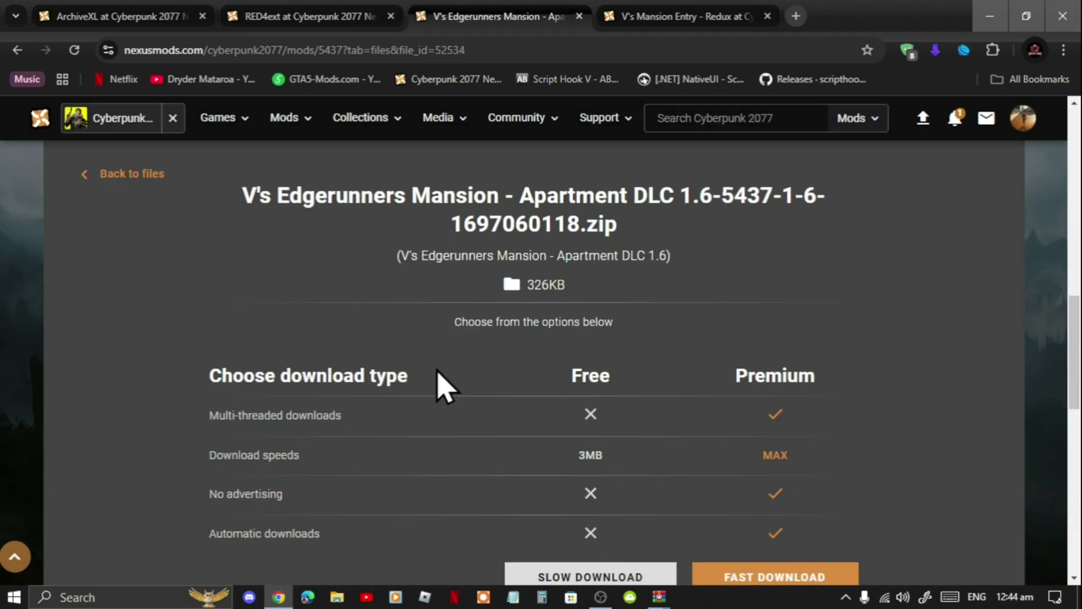
scroll(462, 378, down, 3)
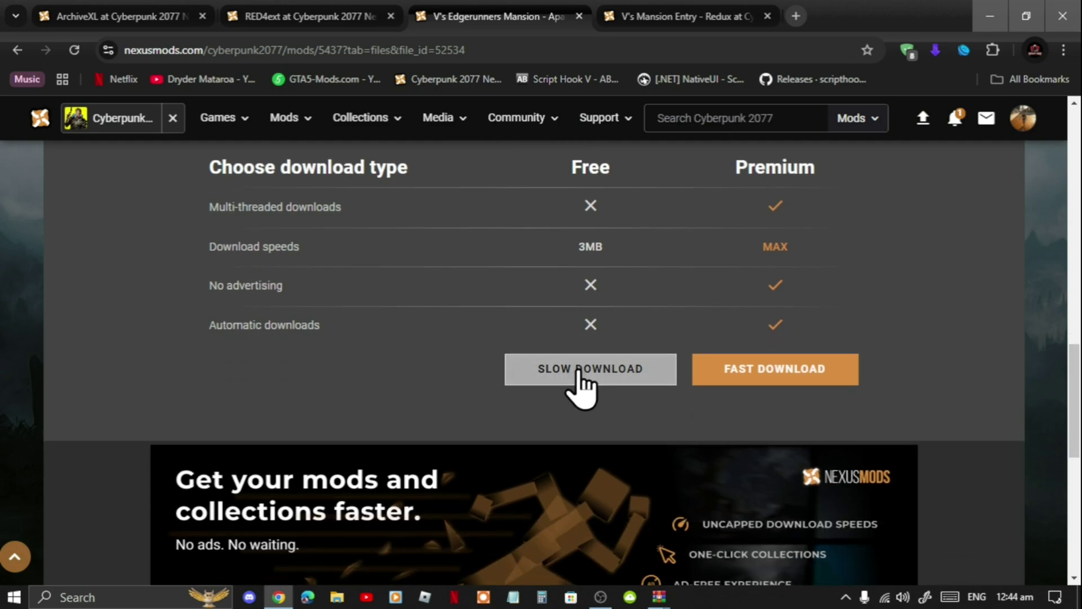
click(581, 389)
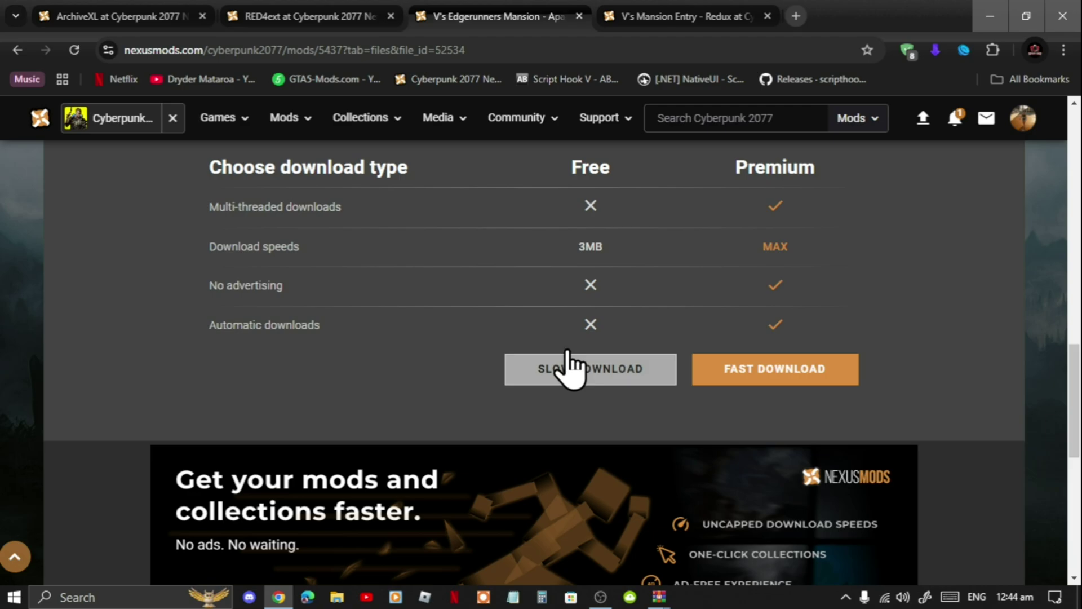
- Review RED4ext's Main Files list, then switch to the ArchiveXL 1.16.9 mod page
click(352, 20)
scroll(25, 289, down, 4)
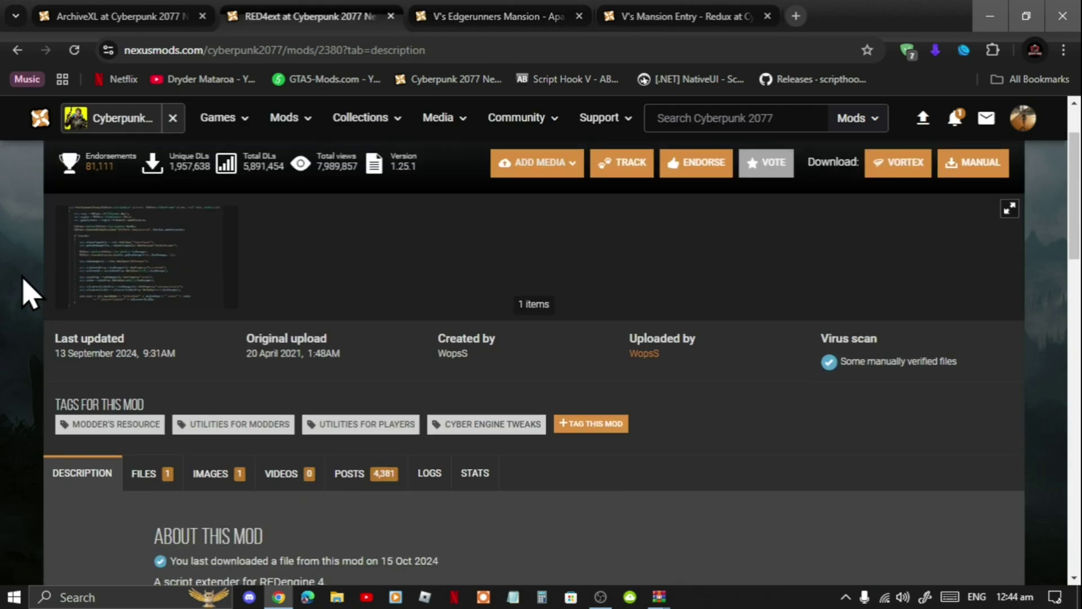
scroll(34, 291, down, 1)
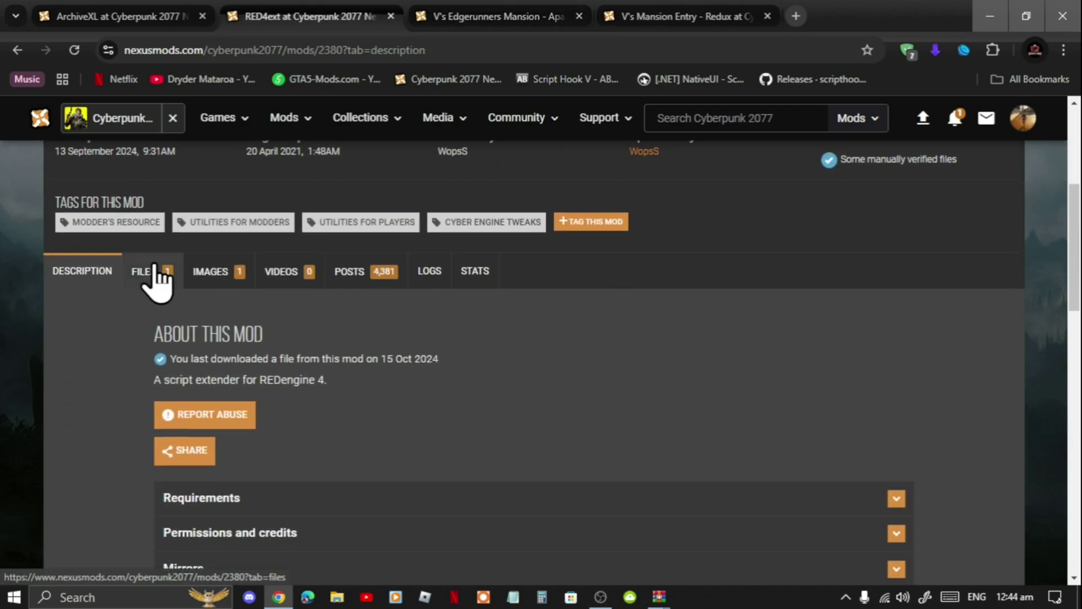
click(158, 276)
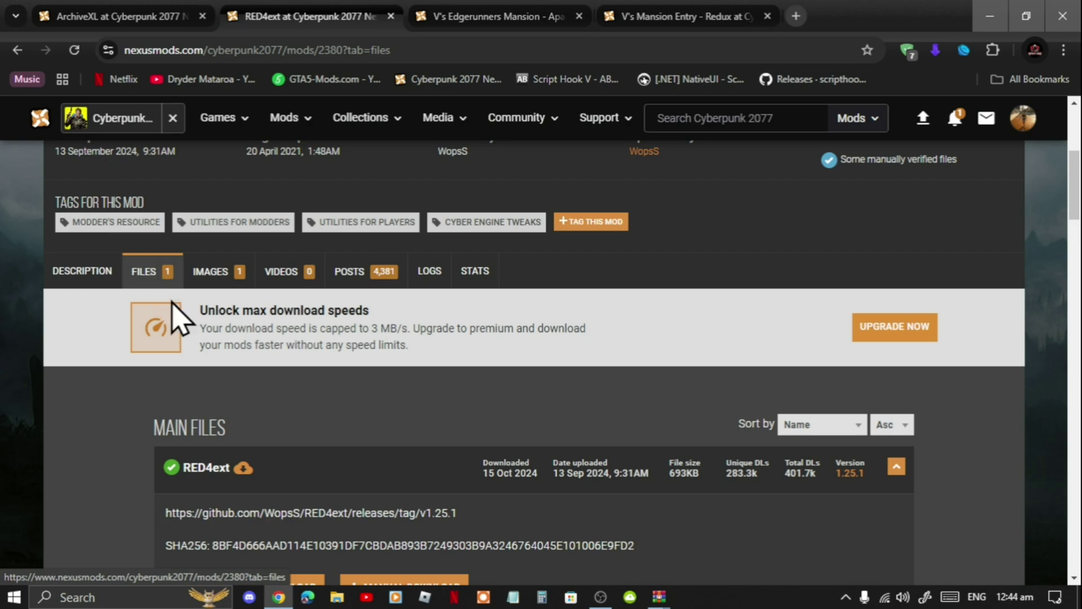
scroll(231, 401, down, 3)
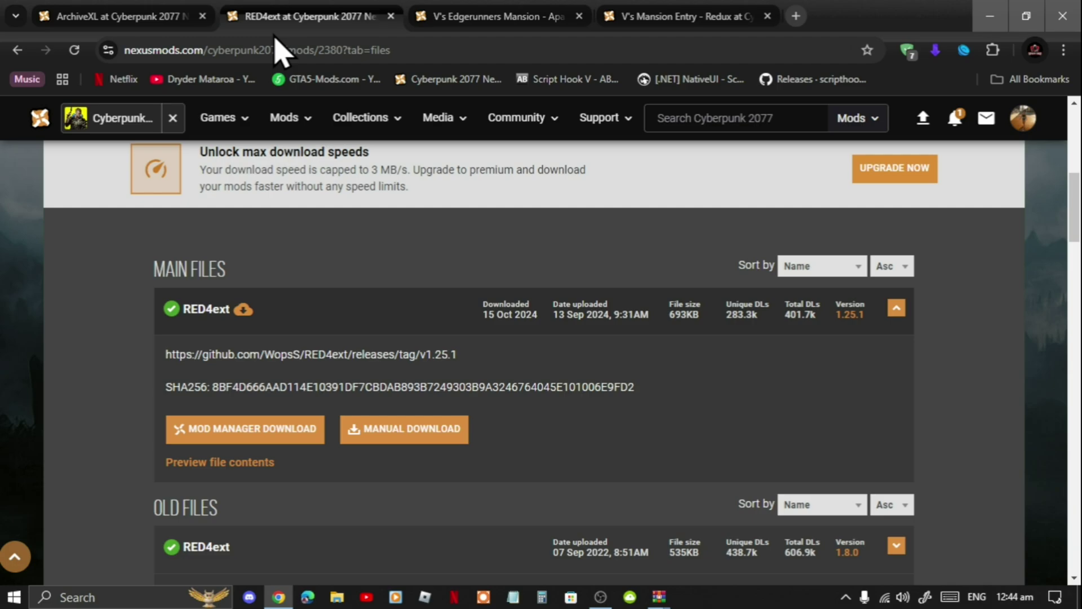
click(91, 14)
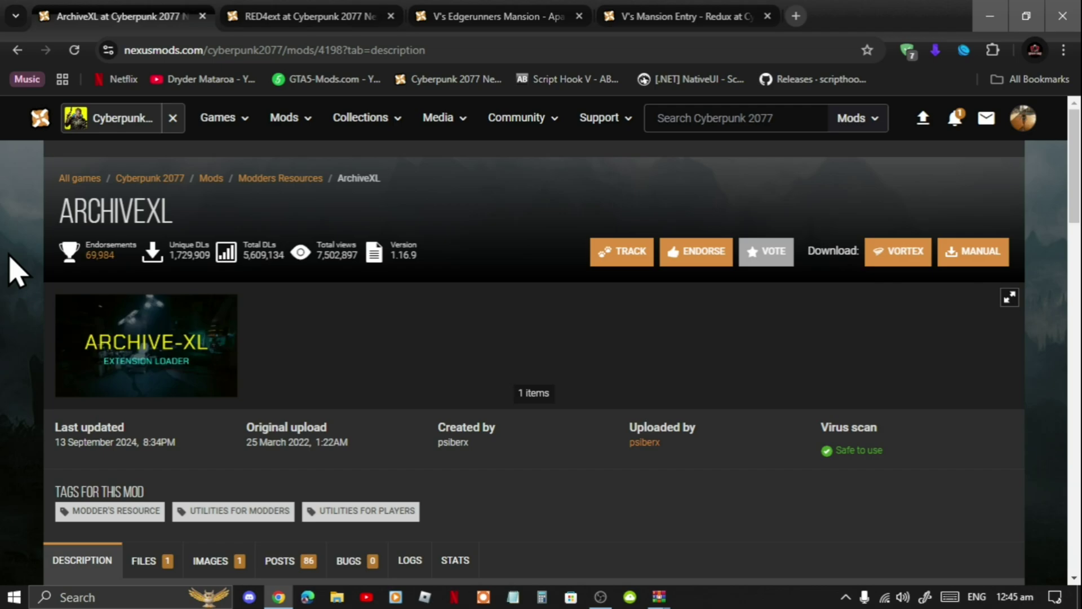
- Minimise the browser with Win+D to reveal the downloaded mod archives on the desktop
key(super+d)
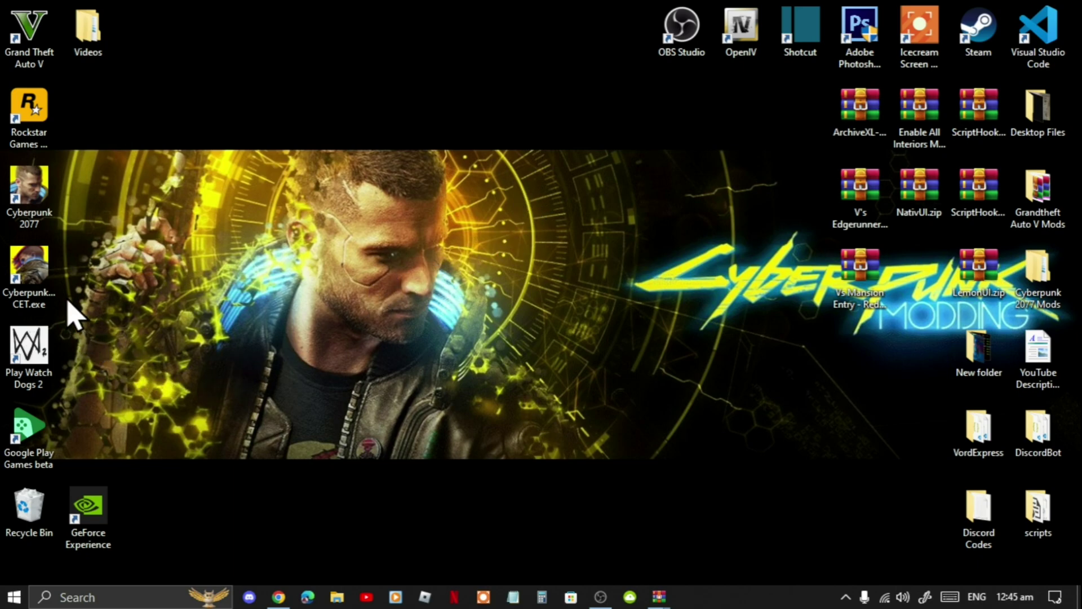
- Open the Cyberpunk CET shortcut's file location and go up to the Cyberpunk 2077 folder
right_click(26, 274)
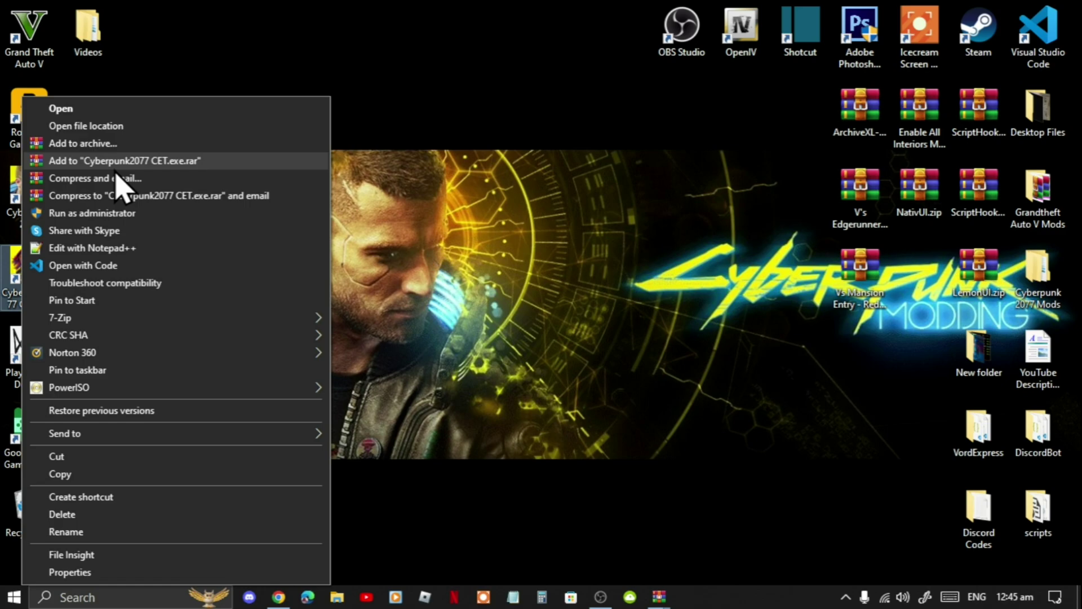
click(126, 128)
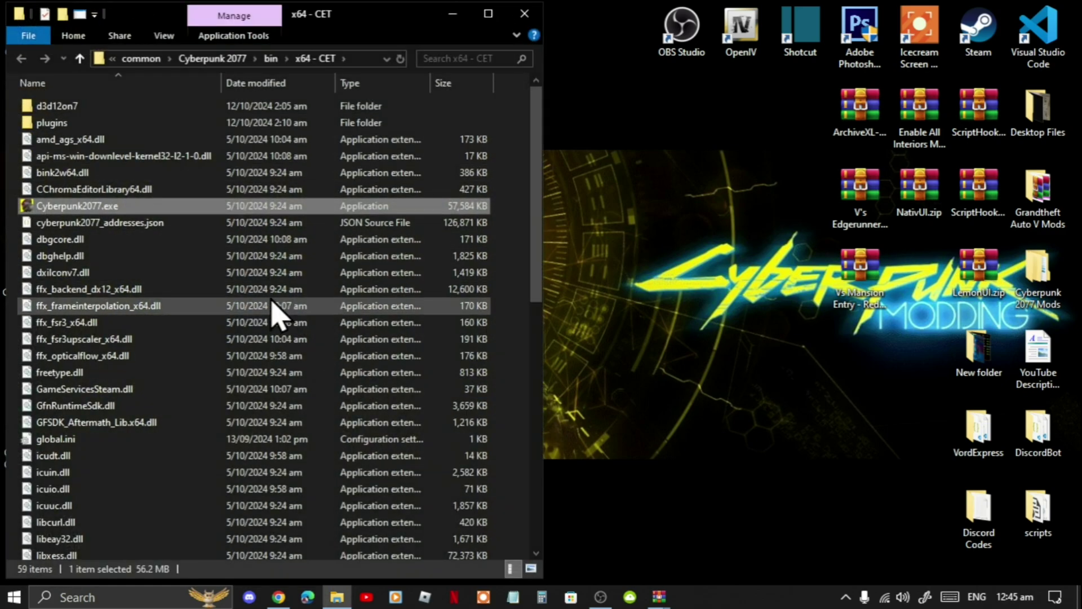
click(224, 61)
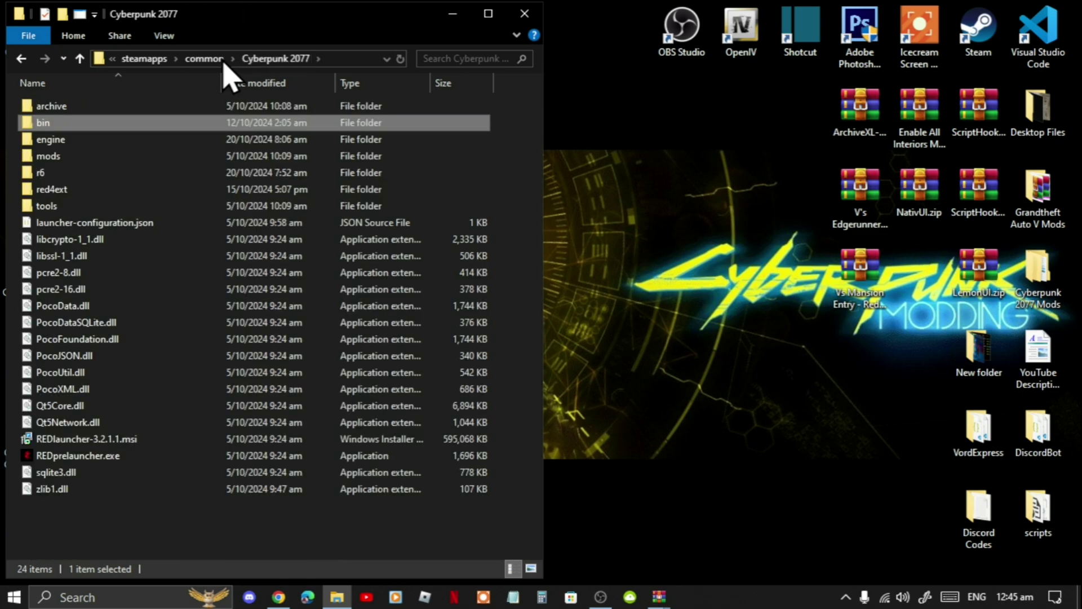
click(182, 523)
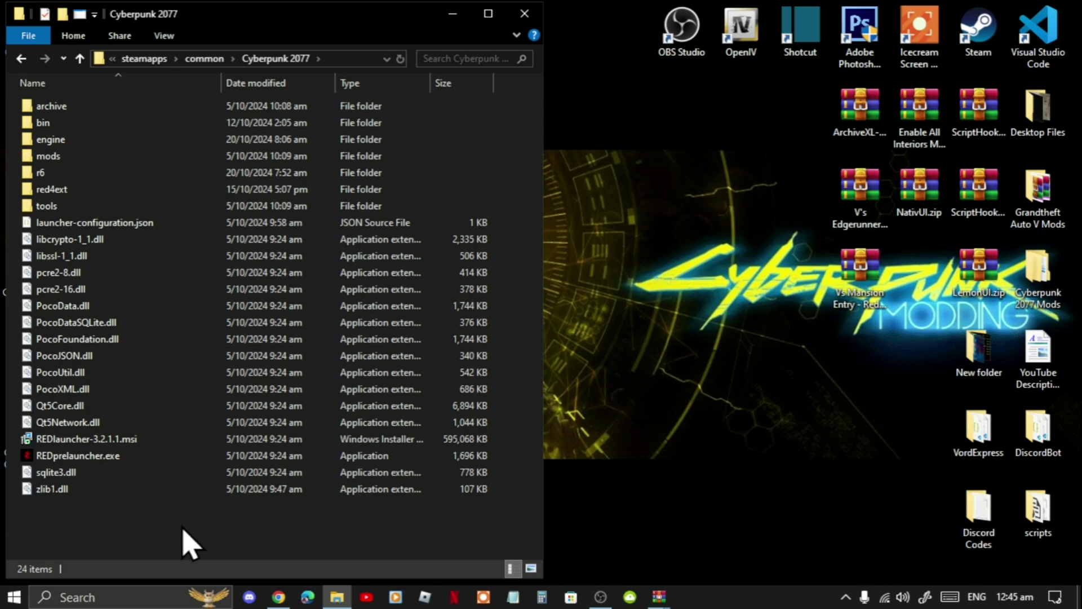
- Drag the ArchiveXL folder from the archive's red4ext\plugins into the game's red4ext\plugins folder
double_click(60, 195)
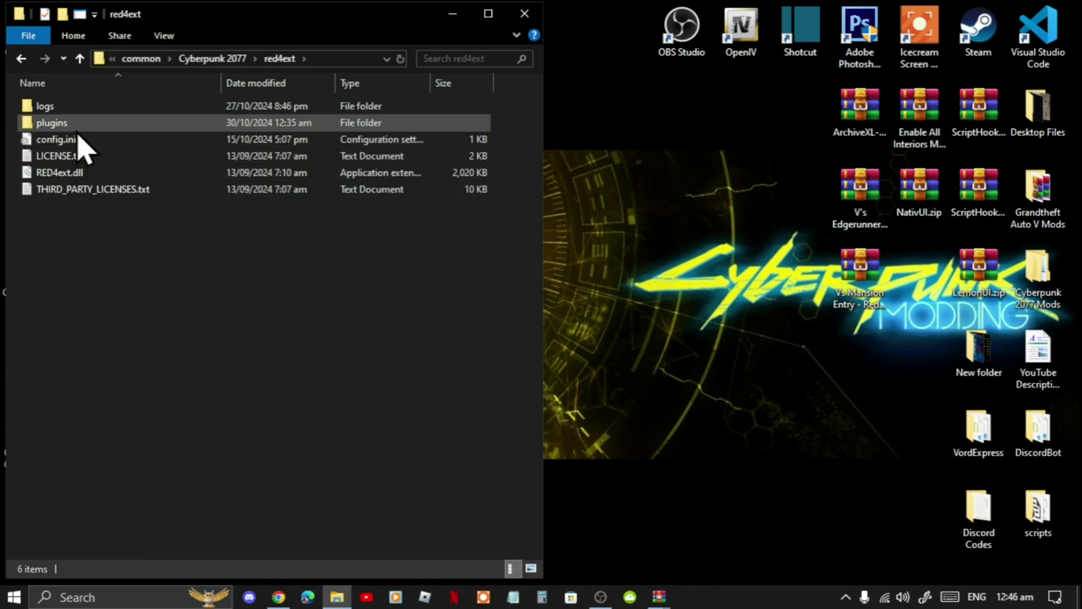
double_click(77, 130)
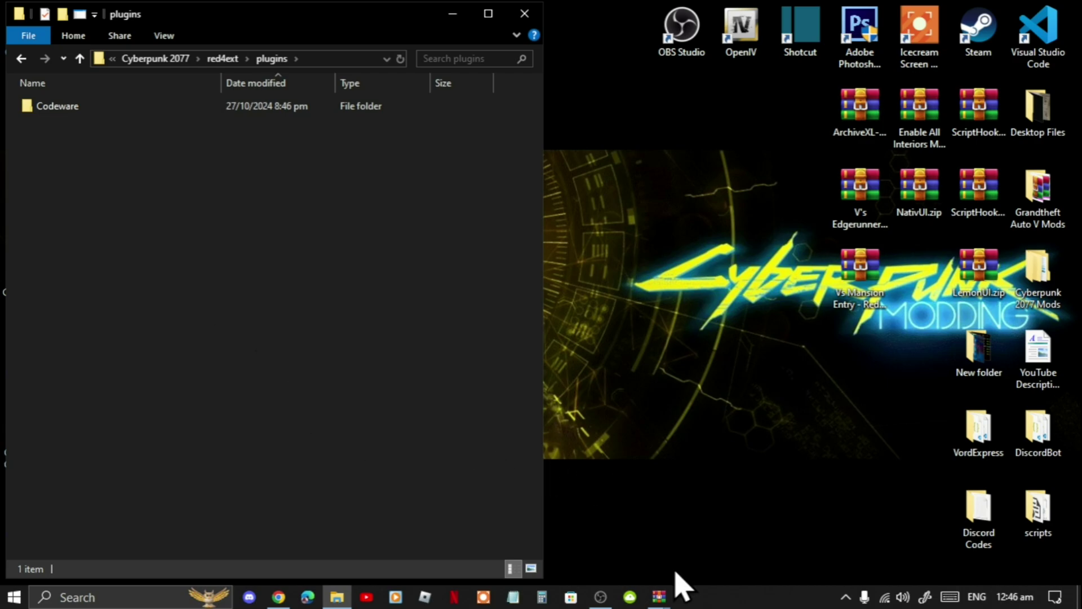
mouse_move(658, 595)
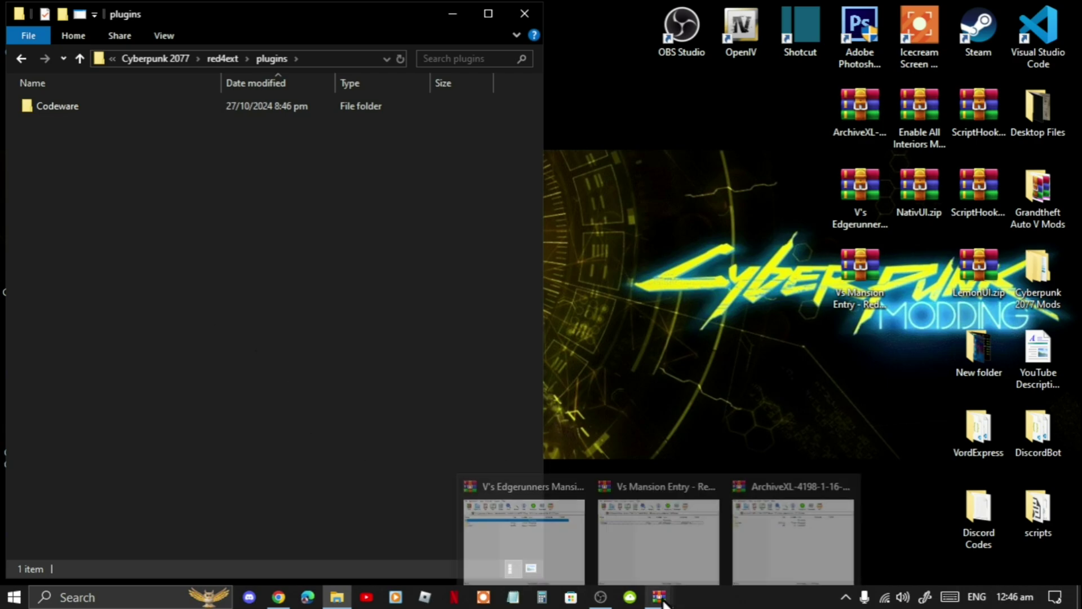
click(769, 550)
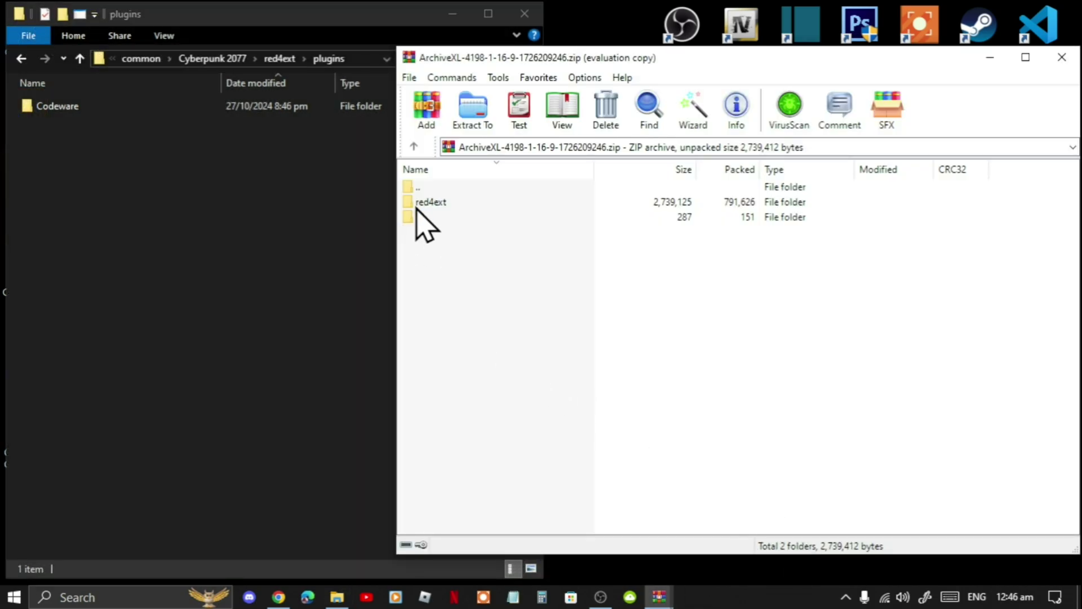
double_click(417, 206)
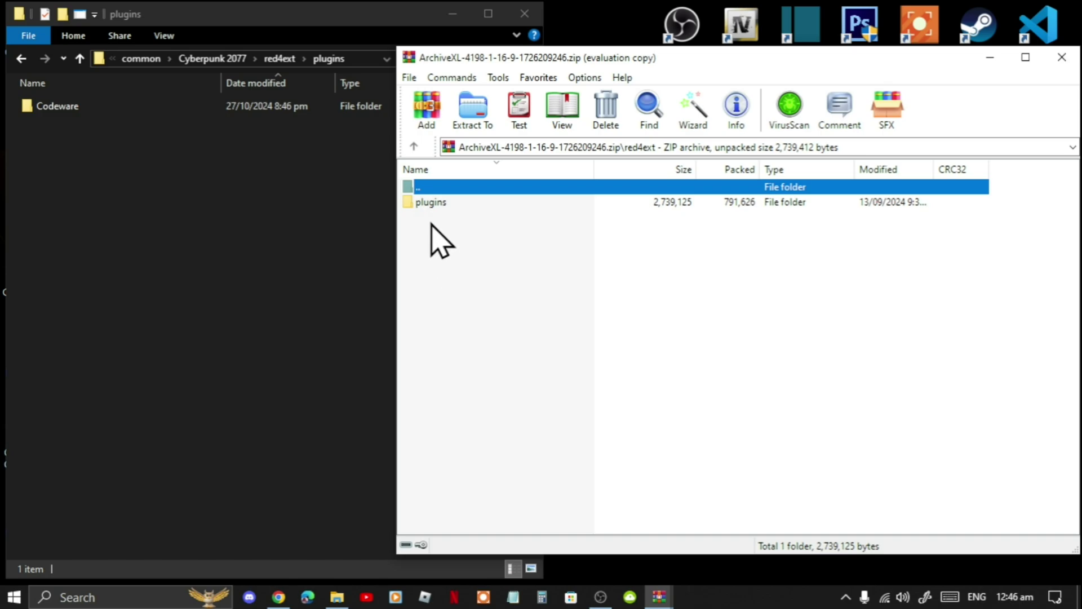
double_click(431, 204)
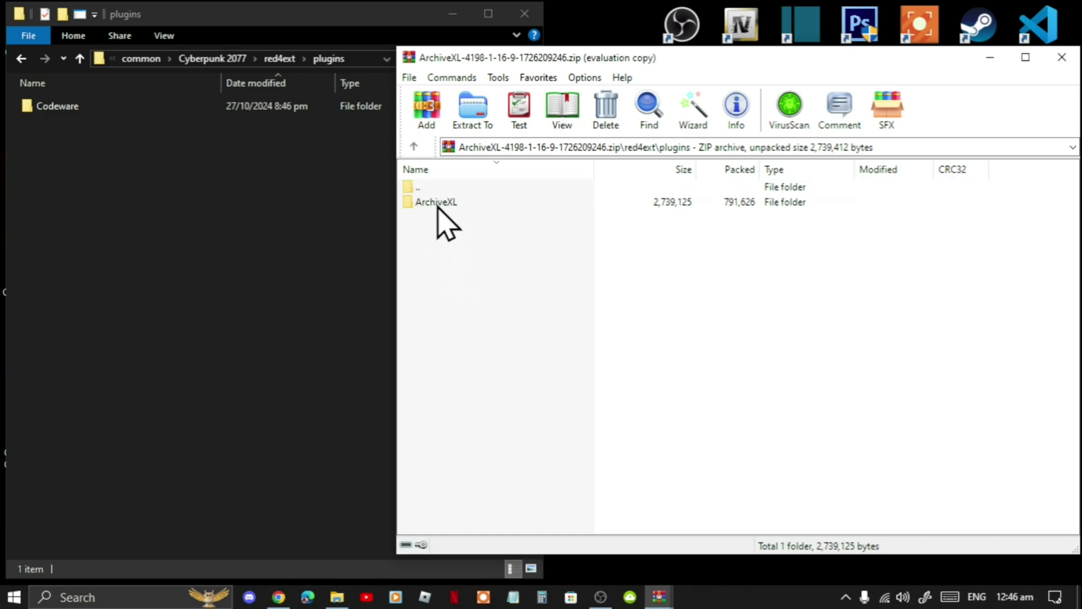
drag(438, 206, 100, 203)
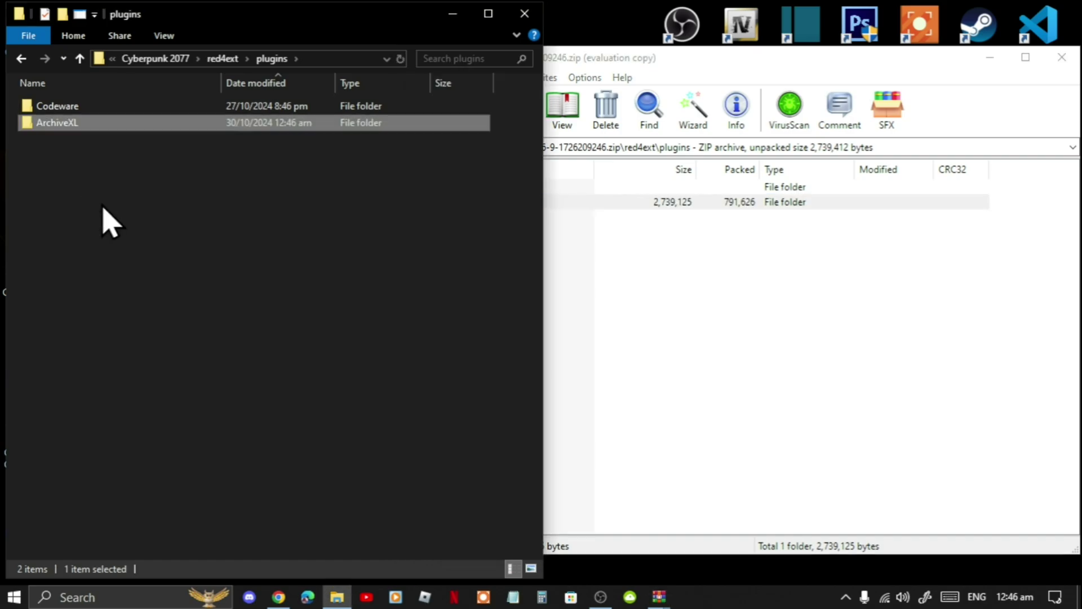
- Navigate File Explorer to the game's r6\config folder
click(156, 59)
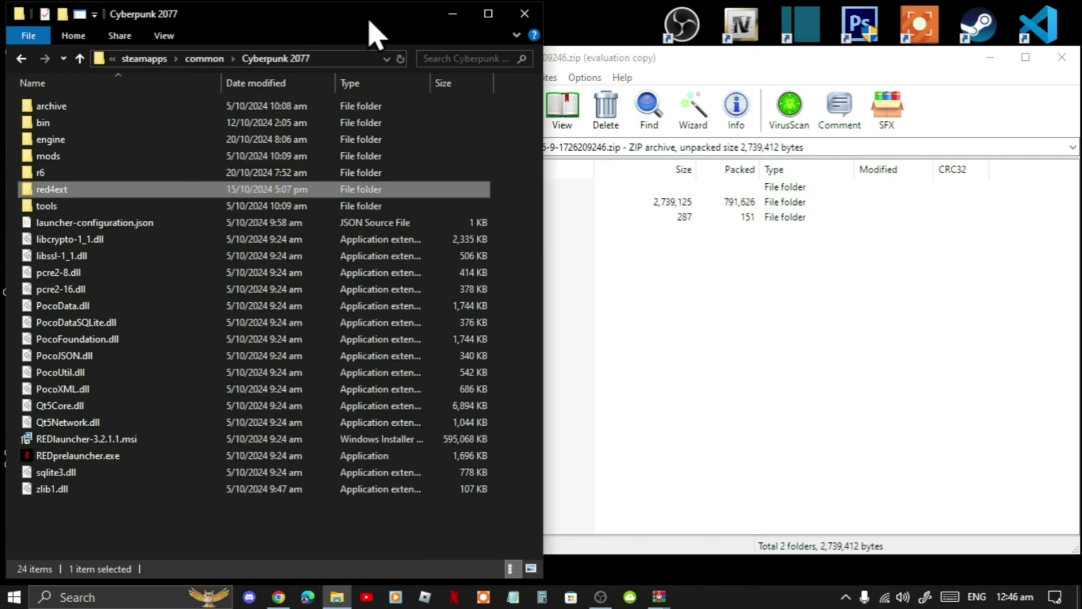
click(38, 176)
double_click(38, 176)
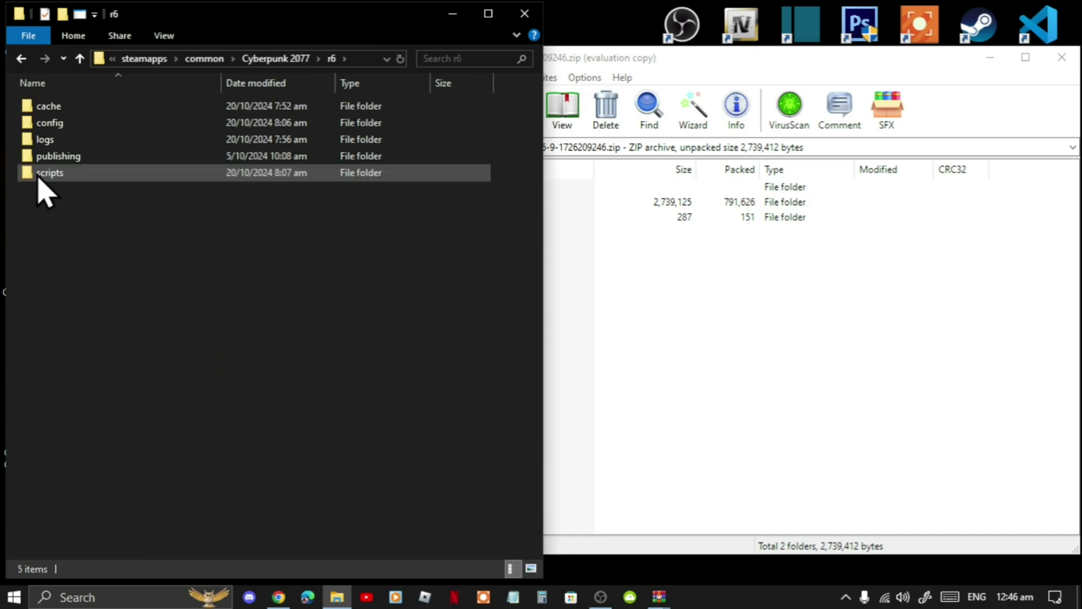
double_click(50, 122)
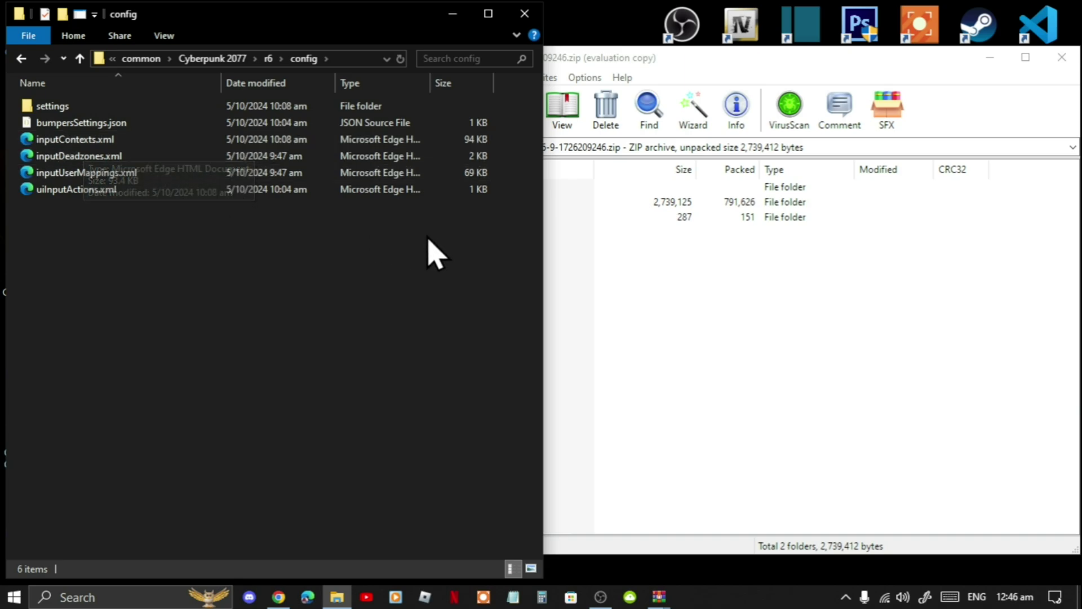
- Drag redsUserHints from the ArchiveXL archive's r6\config into the game's r6\config folder
click(705, 340)
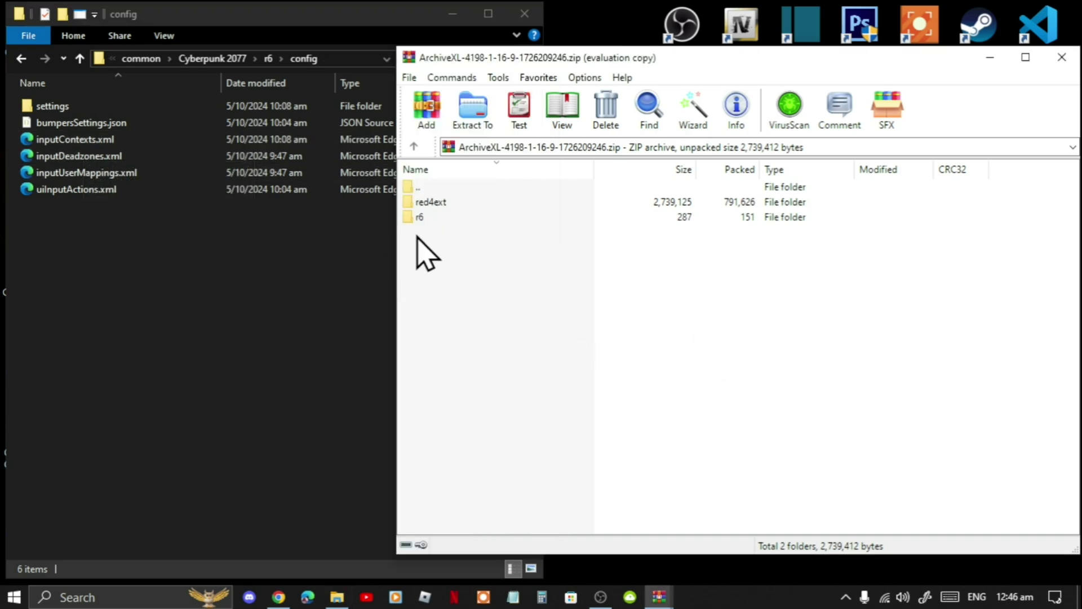
double_click(419, 218)
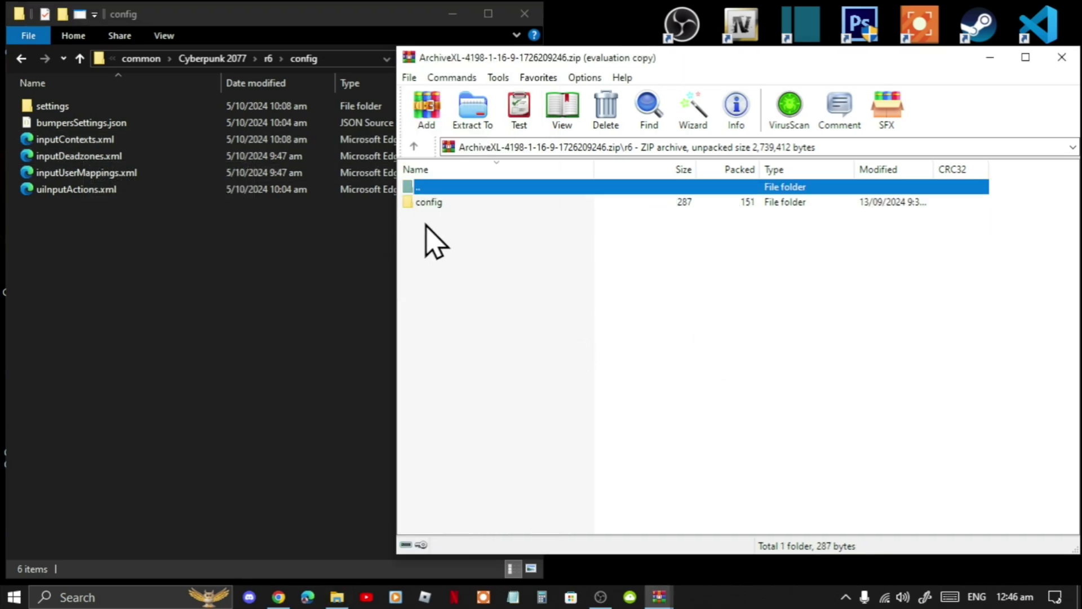
double_click(432, 202)
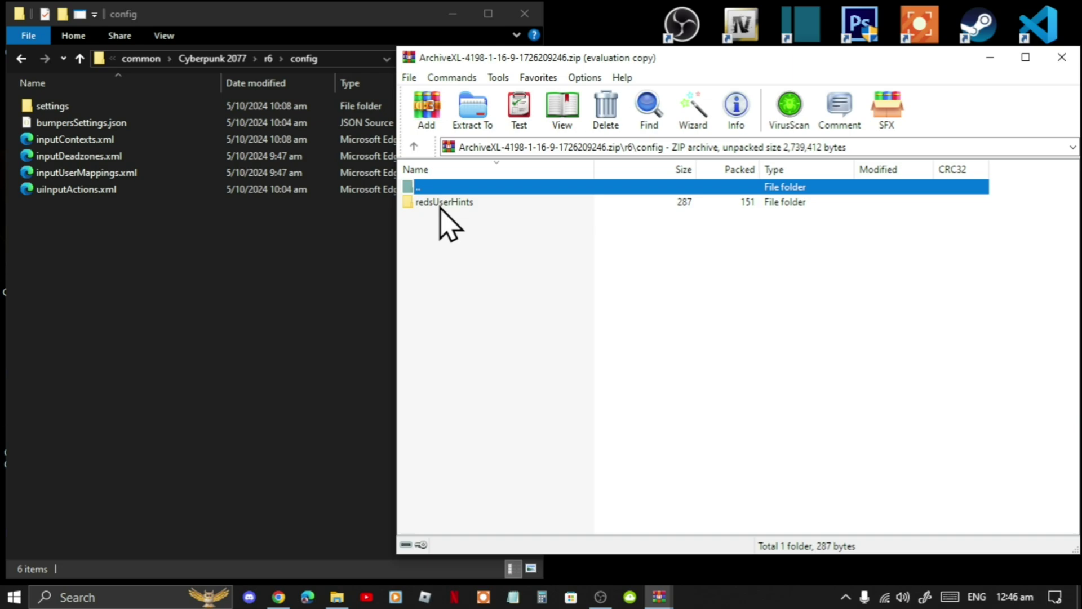
click(468, 307)
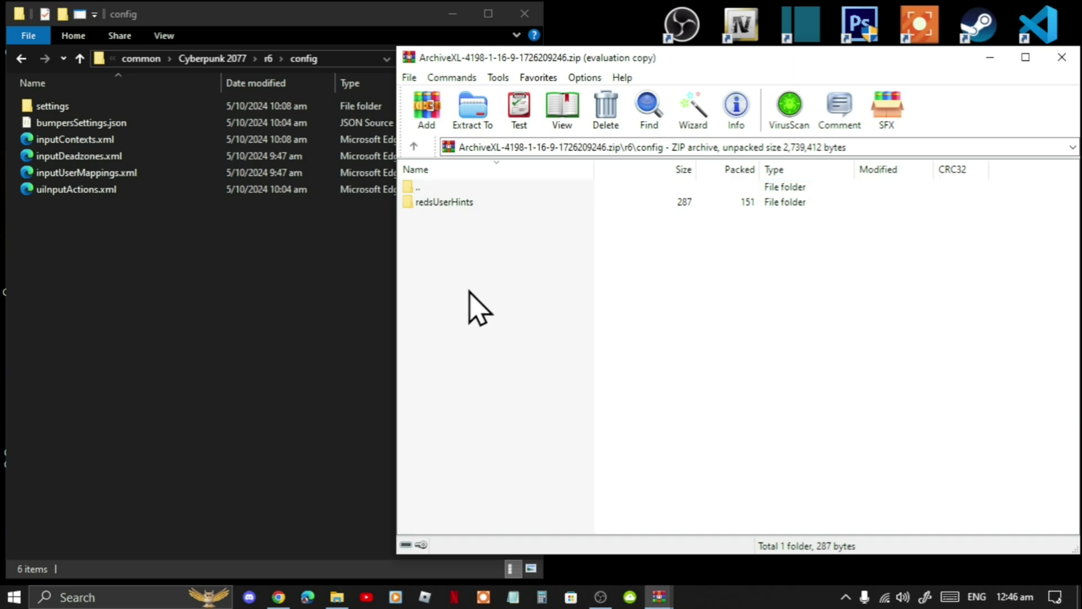
click(440, 204)
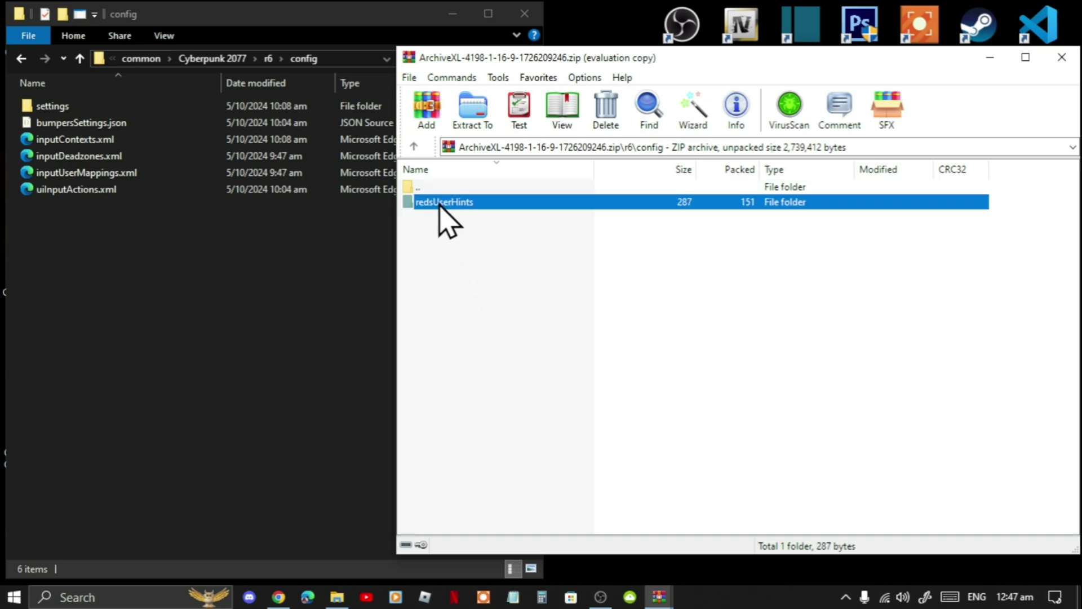
drag(440, 204, 83, 282)
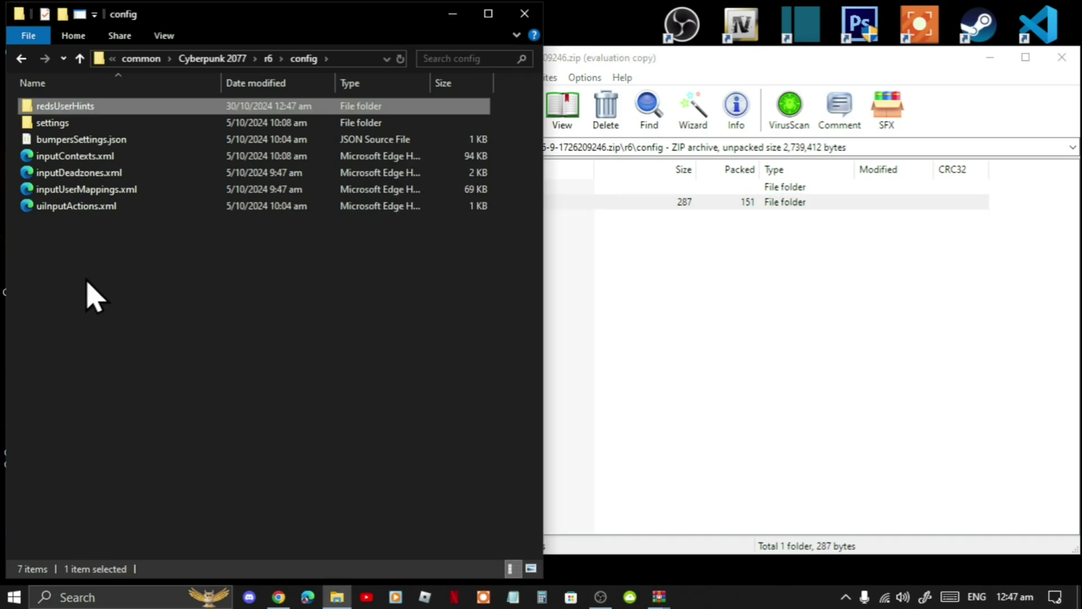
click(737, 336)
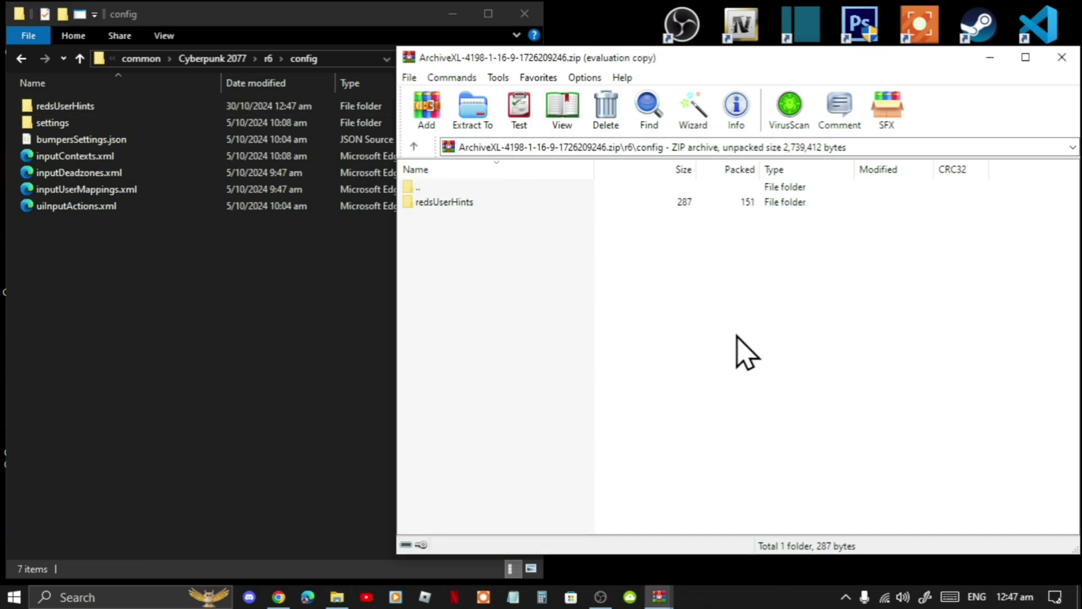
- Close the ArchiveXL archive in WinRAR and return Explorer to the Cyberpunk 2077 folder
click(1071, 61)
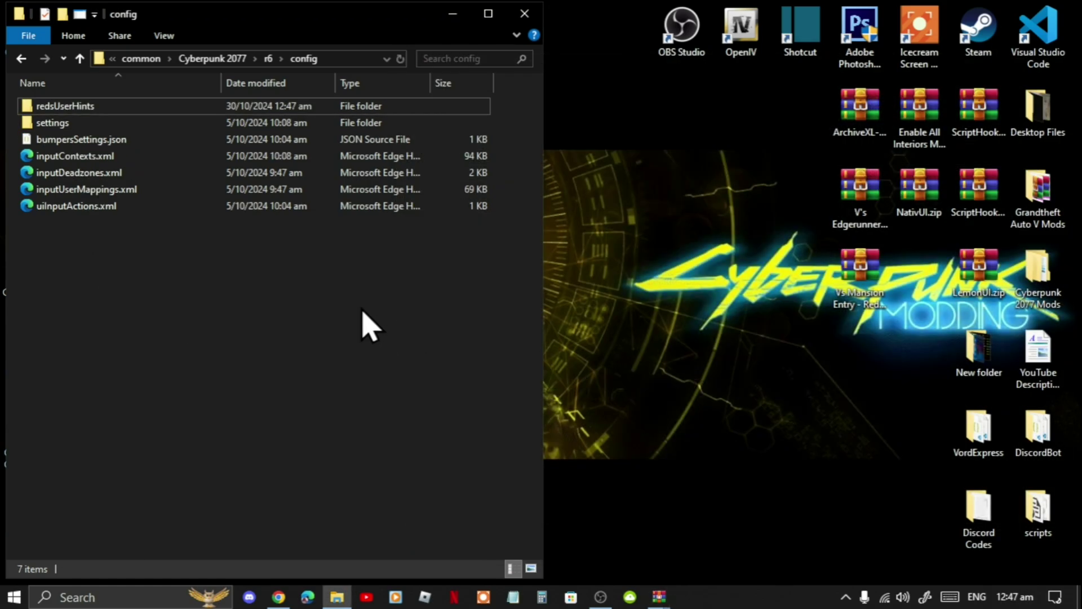
click(213, 60)
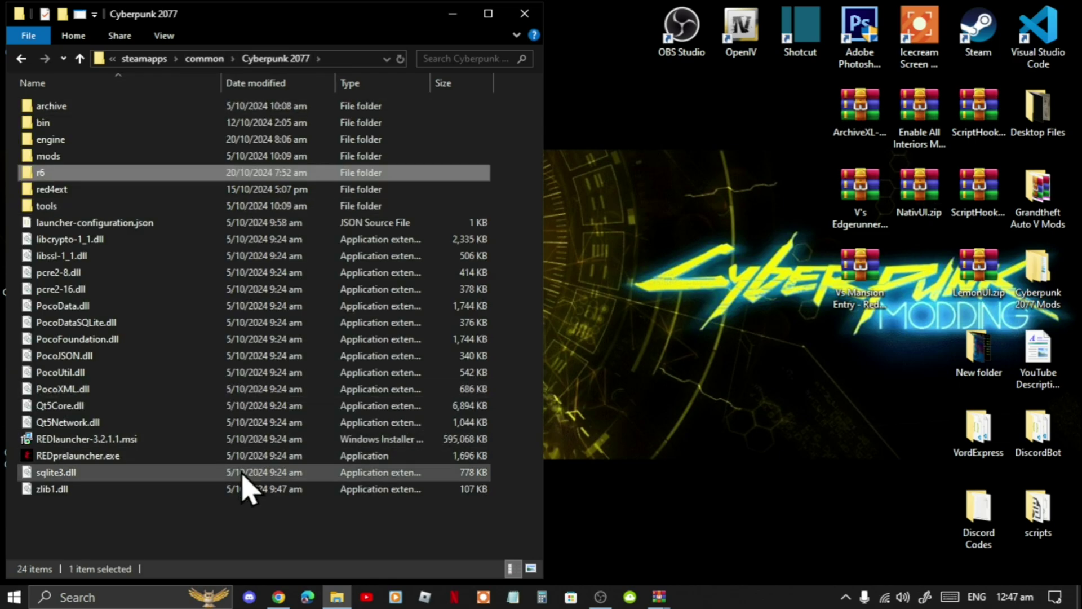
click(289, 534)
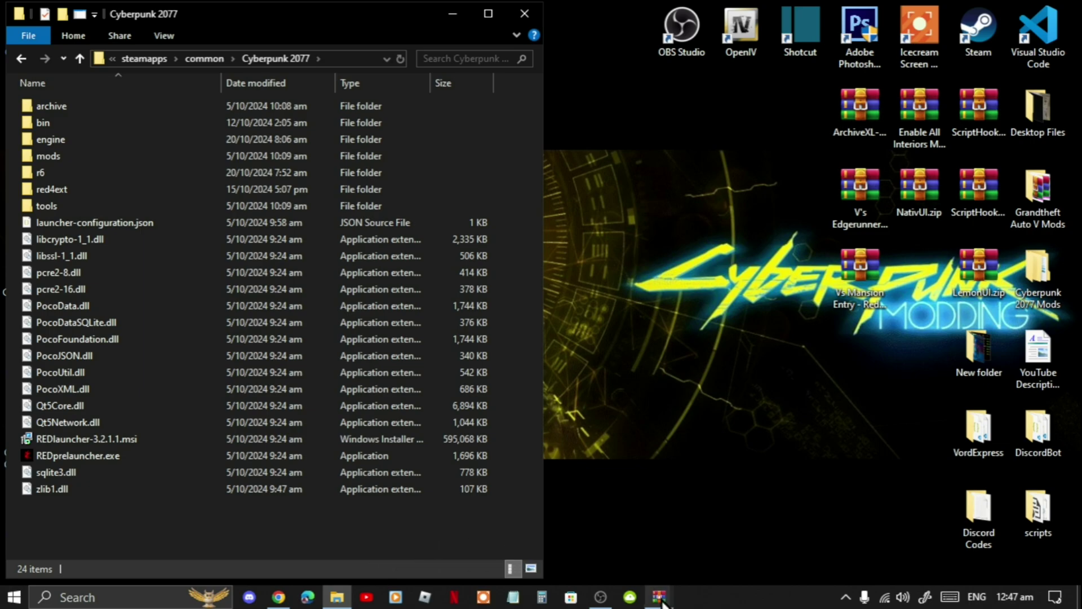
mouse_move(660, 600)
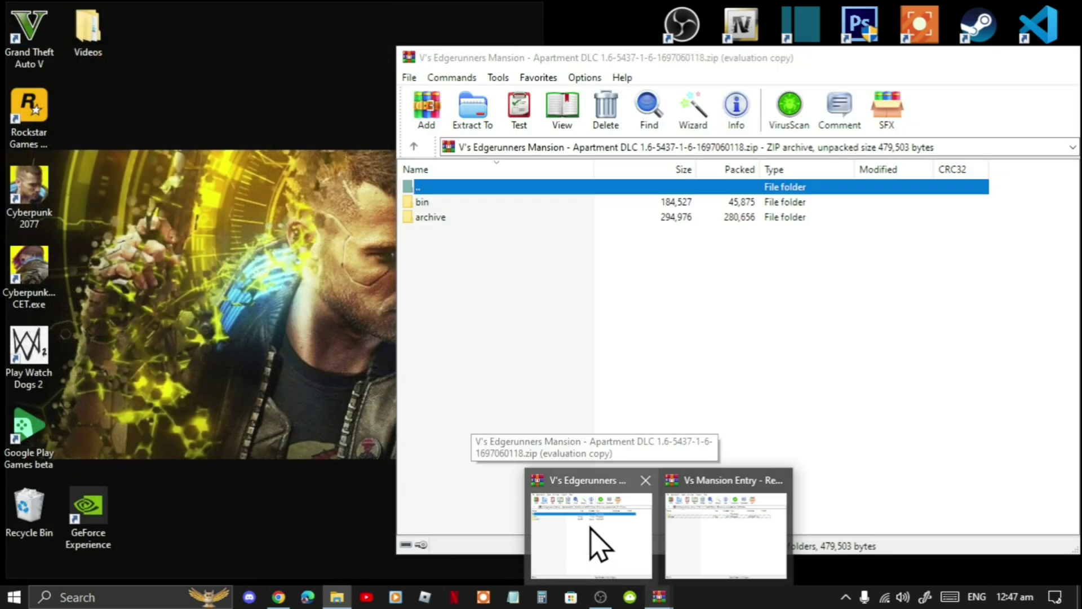
- Bring up the V's Edgerunners Mansion archive and open the game's archive\pc folder to add a new item
click(591, 528)
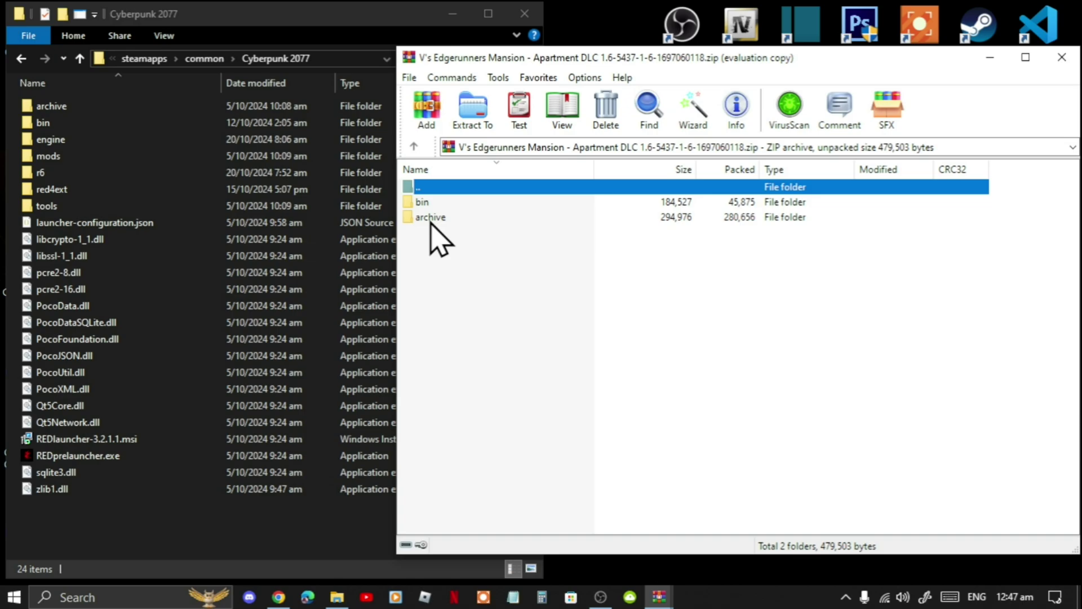
double_click(43, 112)
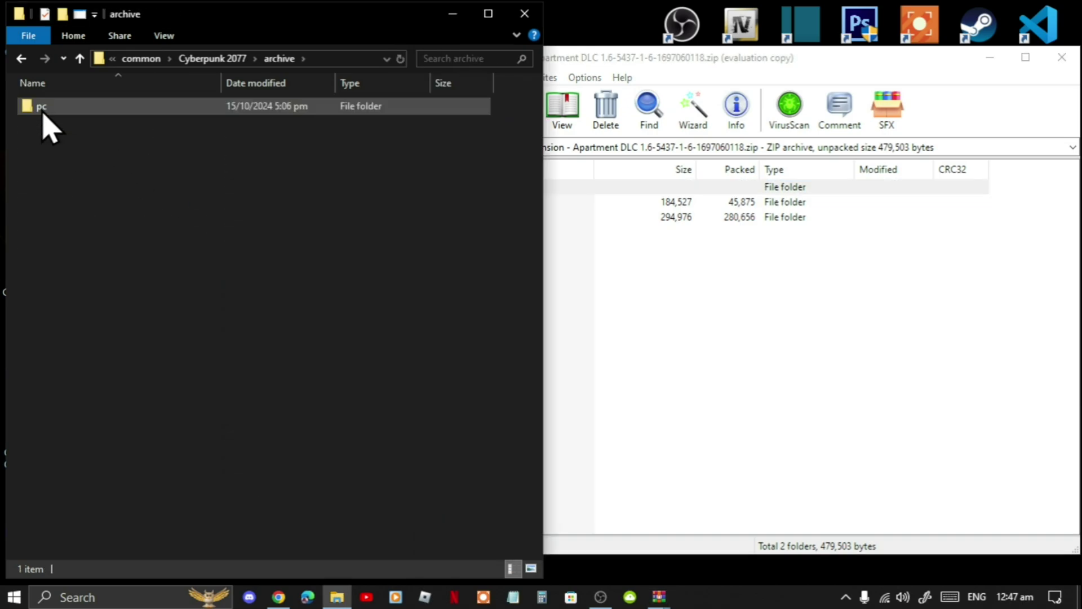
double_click(42, 109)
click(58, 141)
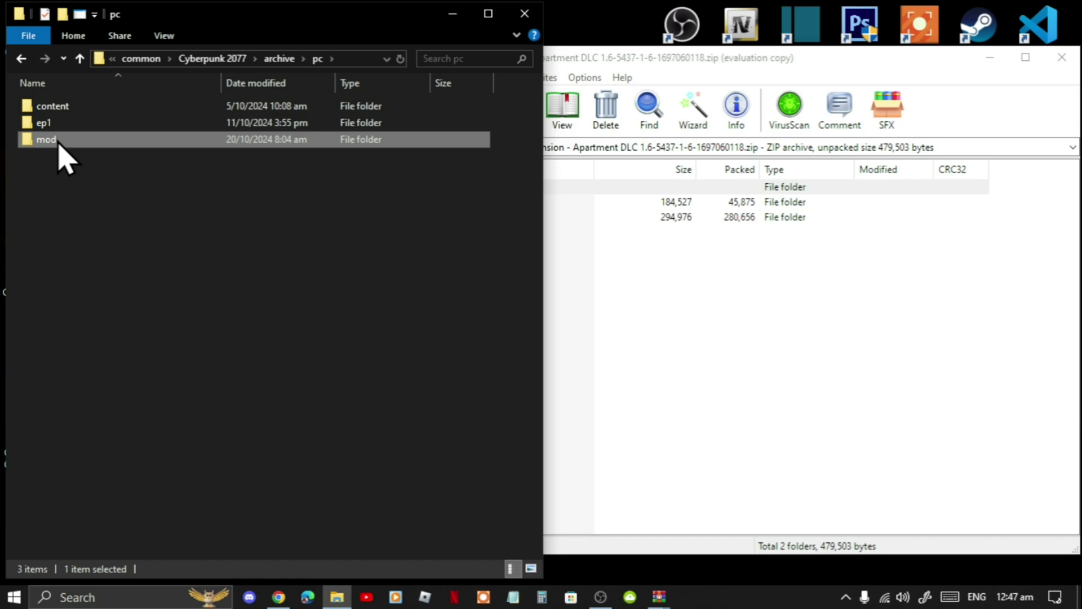
right_click(136, 222)
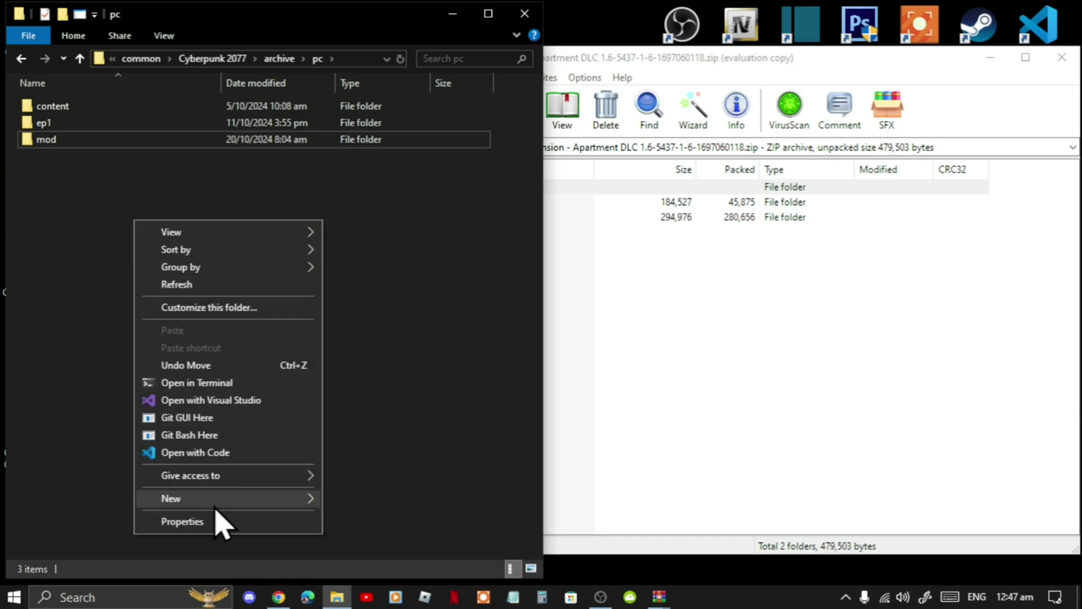
mouse_move(224, 500)
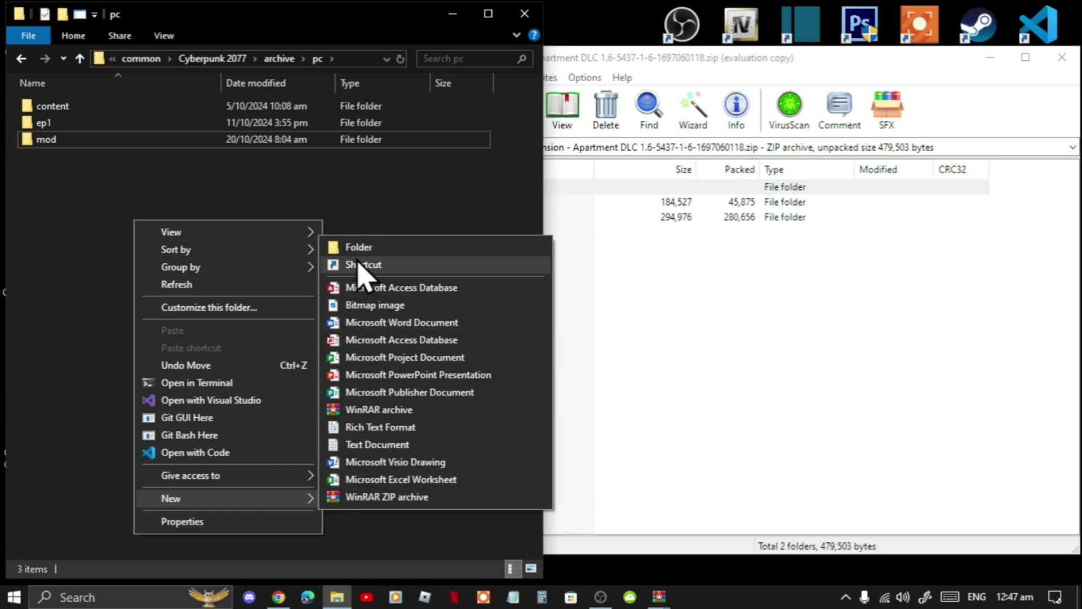